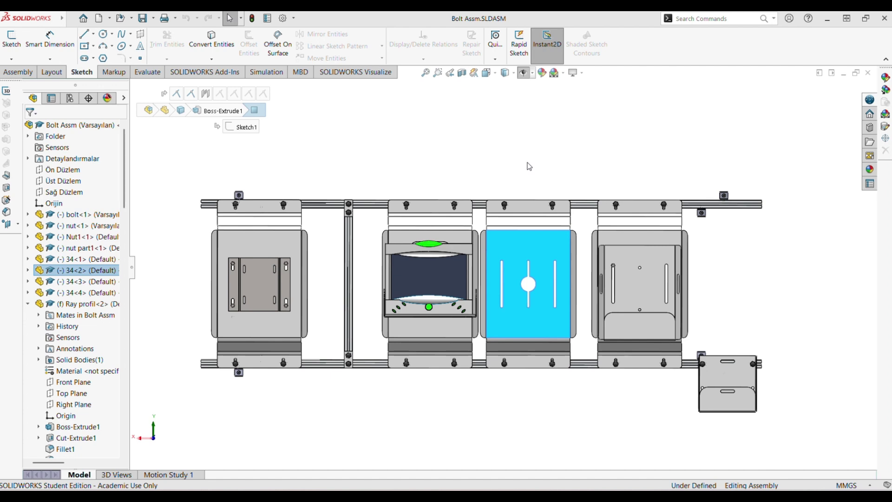
click(545, 241)
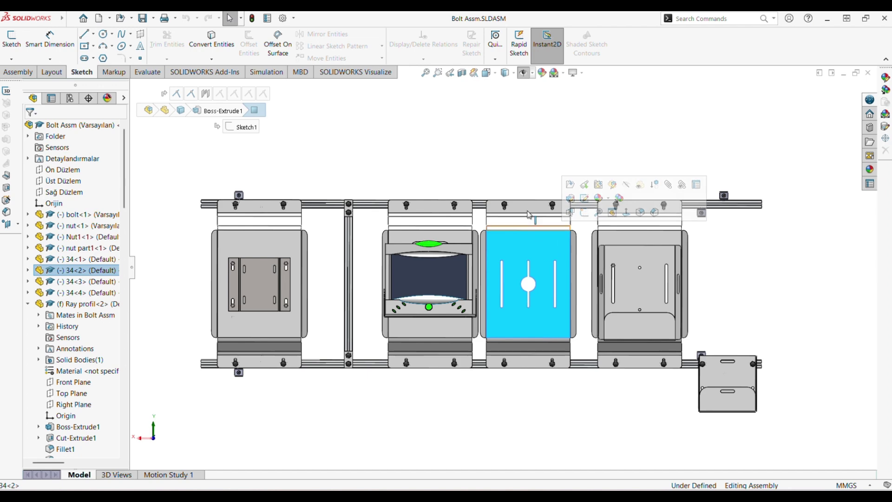
scroll(523, 209, down, 2)
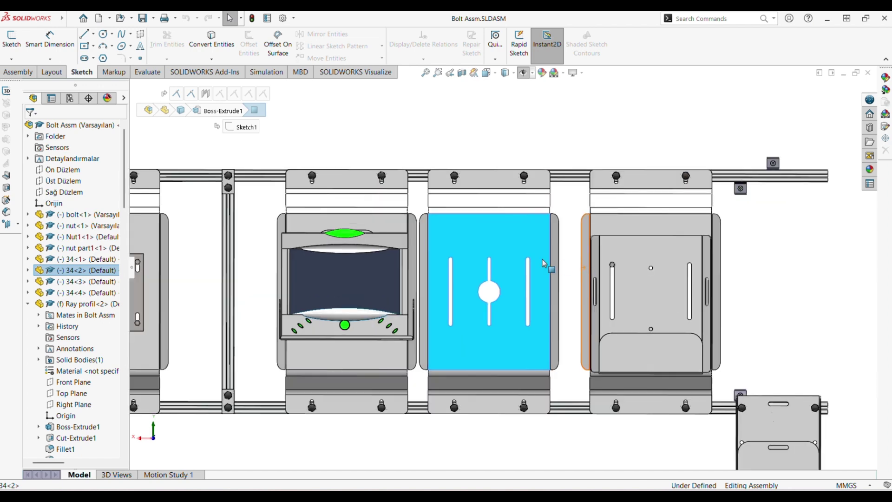
click(515, 199)
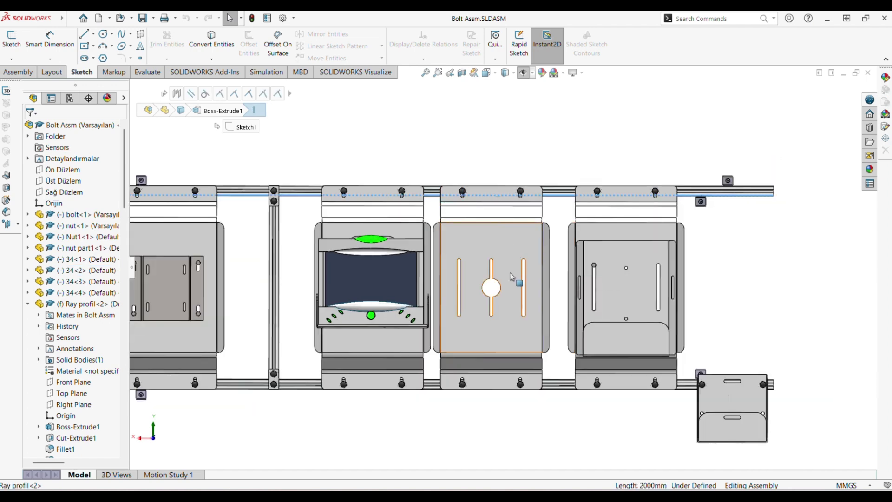
click(515, 253)
scroll(501, 266, up, 1)
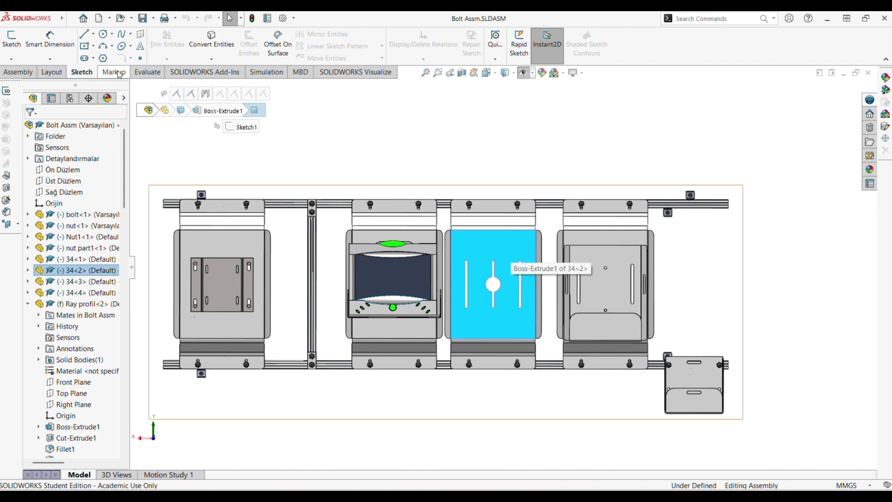
Step: Create a new part, leave its empty initial sketch and start a sketch on the Right Plane
click(83, 19)
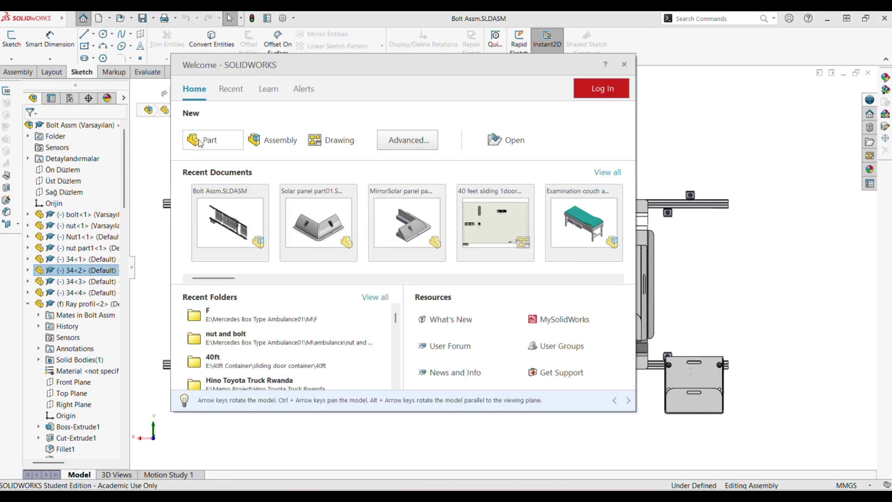
key(Escape)
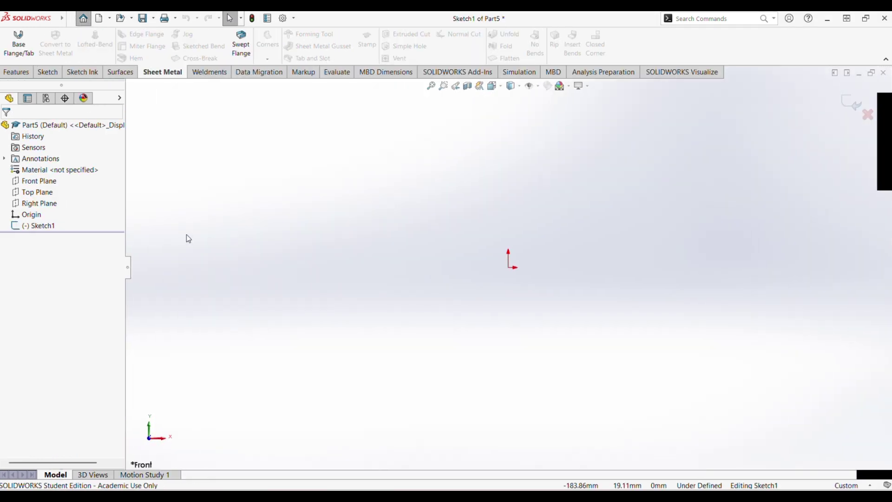
click(844, 107)
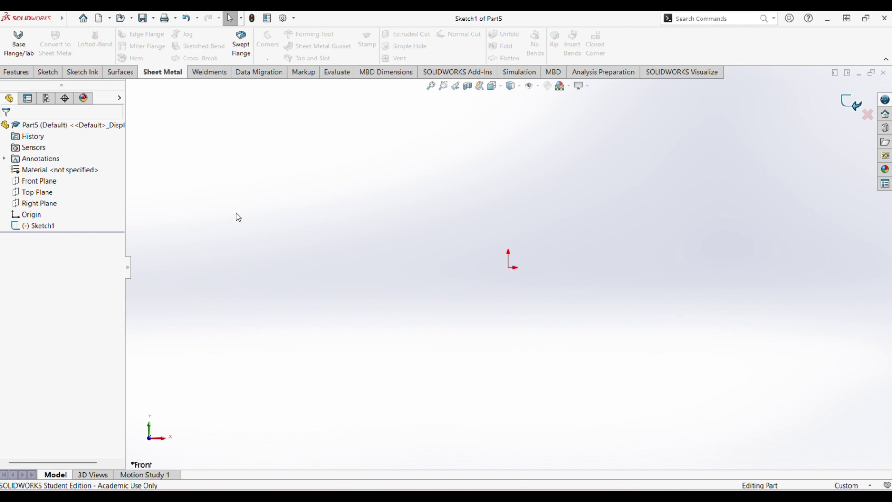
click(35, 203)
click(42, 189)
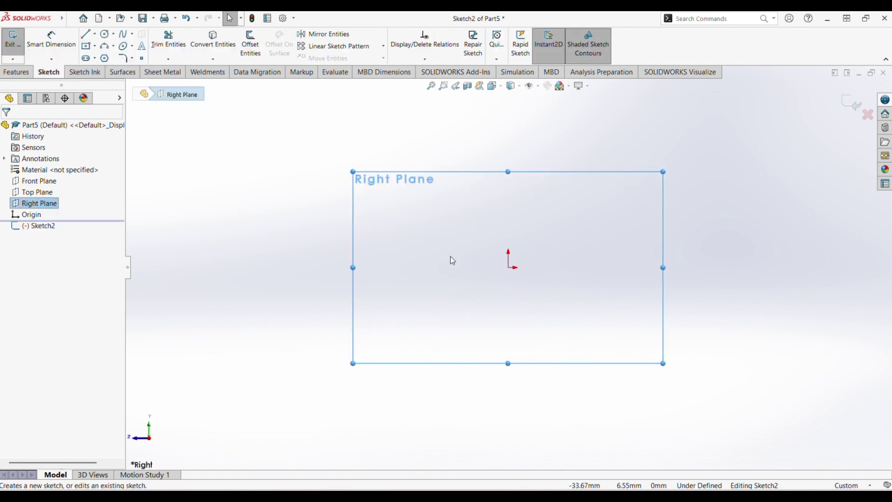
Step: Sketch a vertical midpoint line about 135 mm long centred on the origin, continuing from its upper end with an angled line and a short vertical line
click(94, 34)
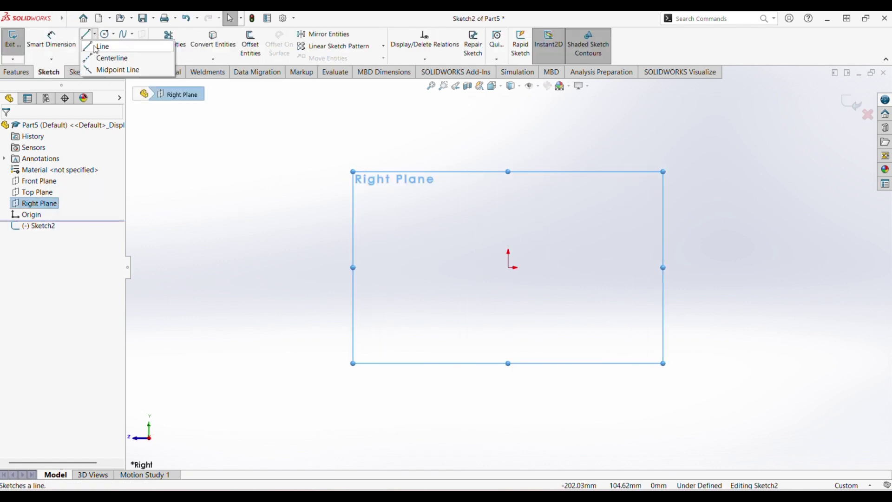
click(95, 70)
click(510, 268)
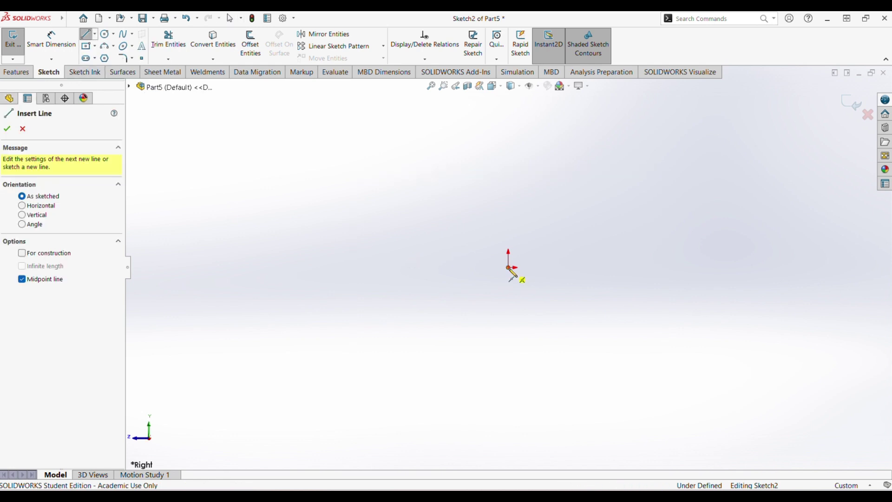
click(508, 149)
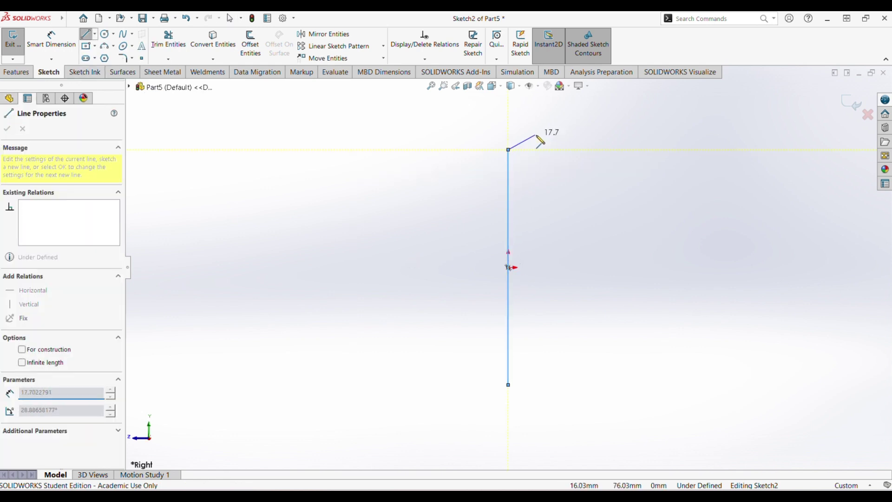
click(542, 106)
key(Escape)
Step: Dimension the angle between the long vertical line and the angled line as 120°
right_drag(544, 197, 539, 145)
click(535, 143)
click(510, 185)
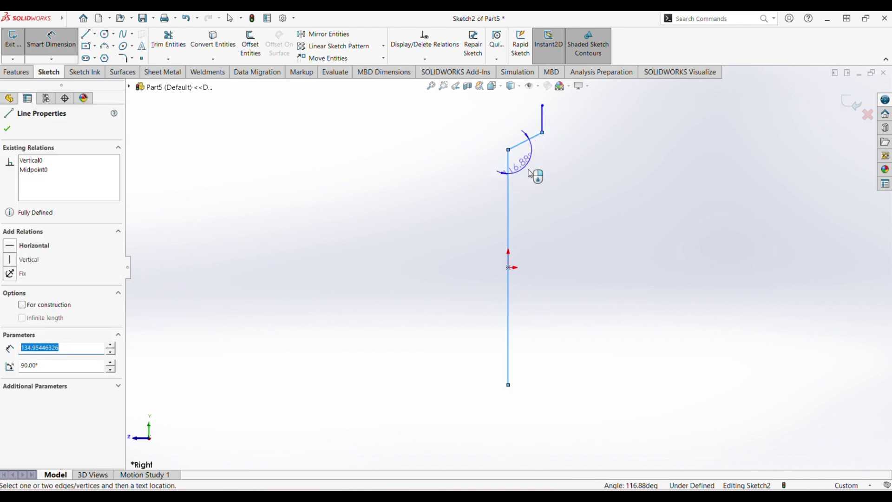
click(533, 175)
text(120)
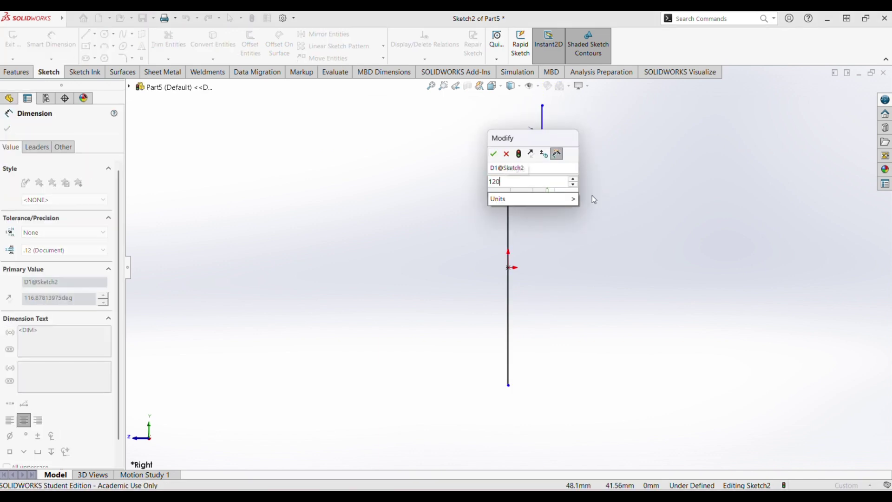
key(Return)
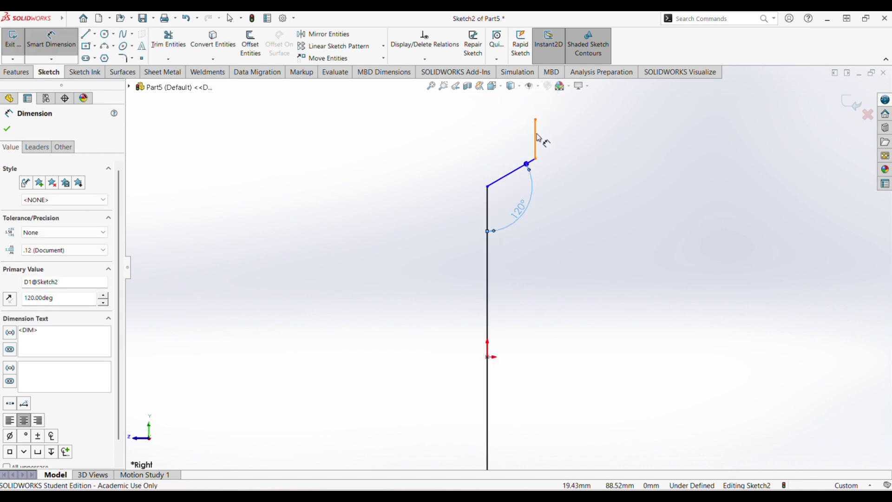
Step: Dimension the short upper vertical line as 20 mm and the angled line as 30 mm
click(535, 139)
click(574, 140)
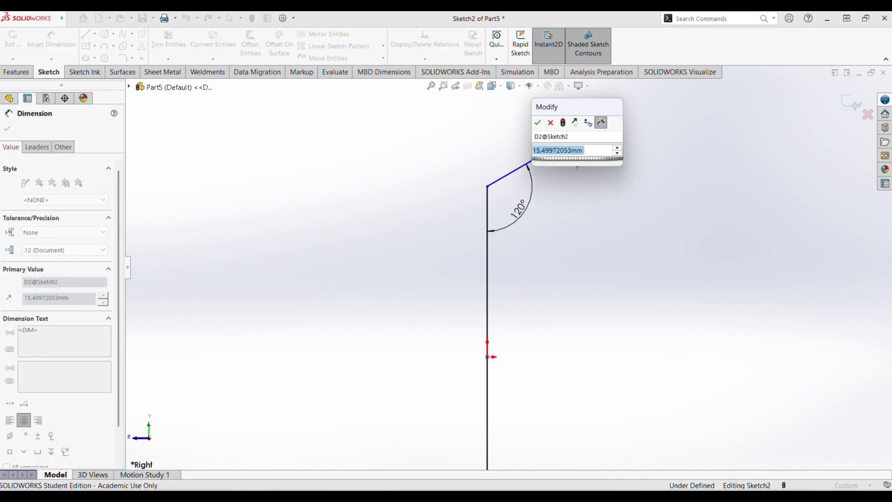
text(20)
key(Return)
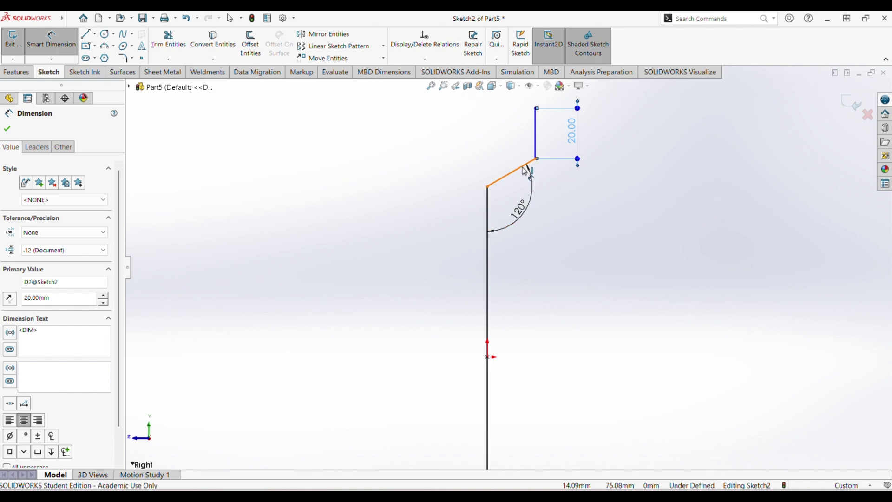
click(516, 170)
click(480, 159)
text(30)
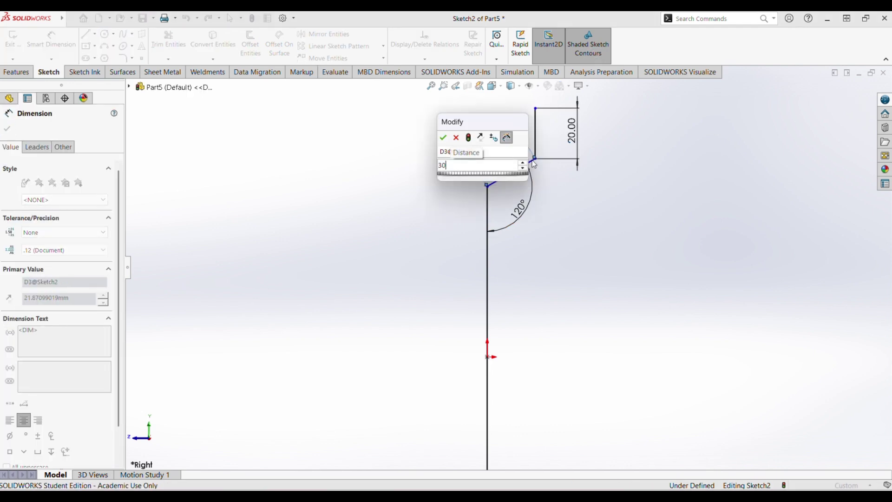
key(Return)
Step: Dimension the long vertical line through the origin as 300 mm
scroll(513, 195, up, 3)
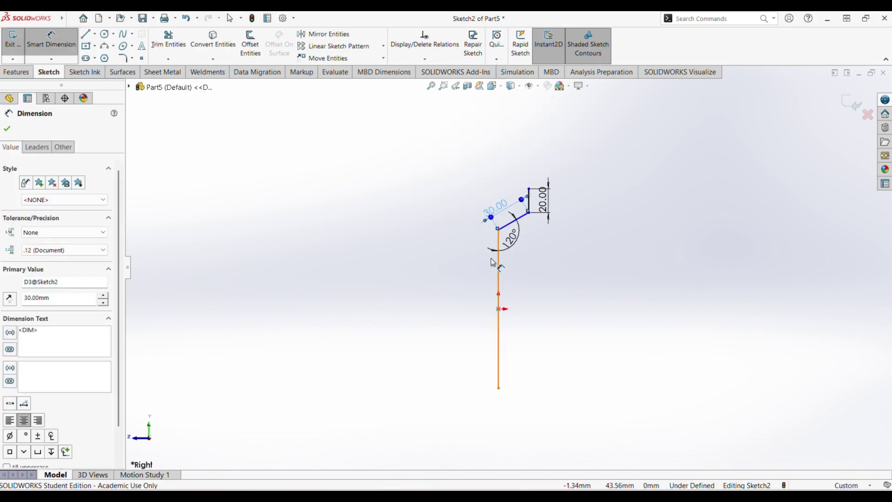
click(499, 260)
click(453, 261)
text(300)
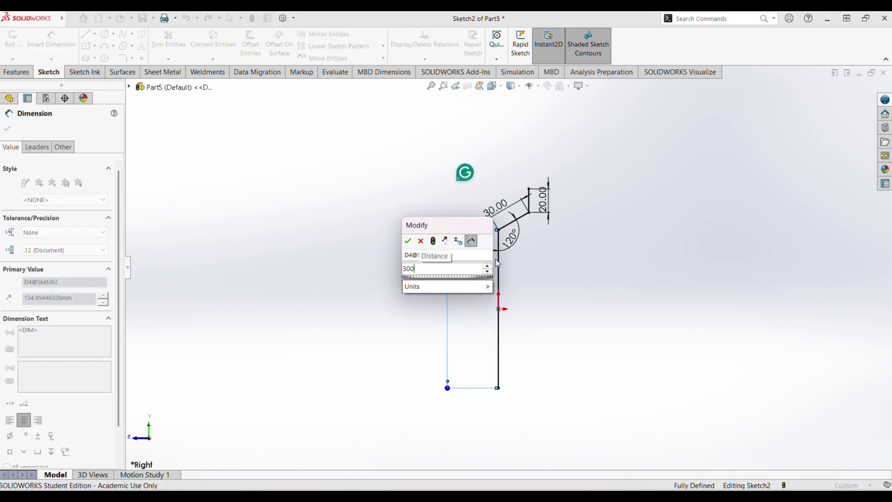
key(Return)
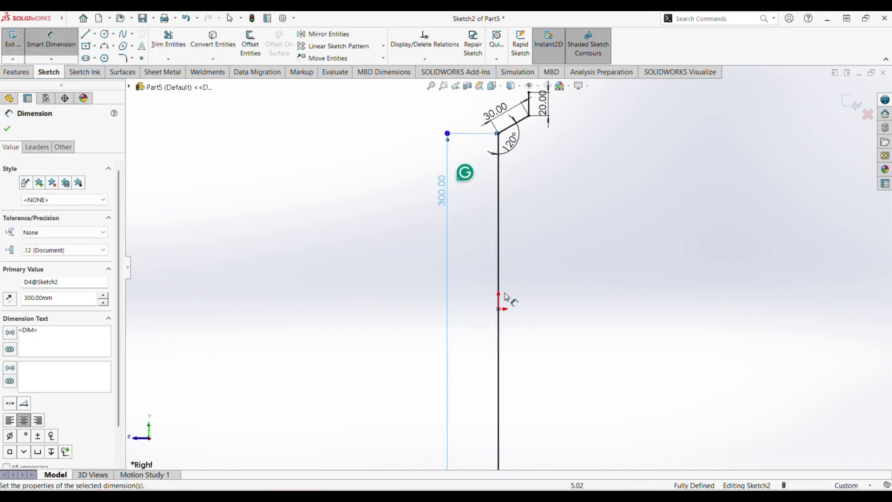
scroll(509, 283, up, 3)
key(Escape)
scroll(529, 253, down, 3)
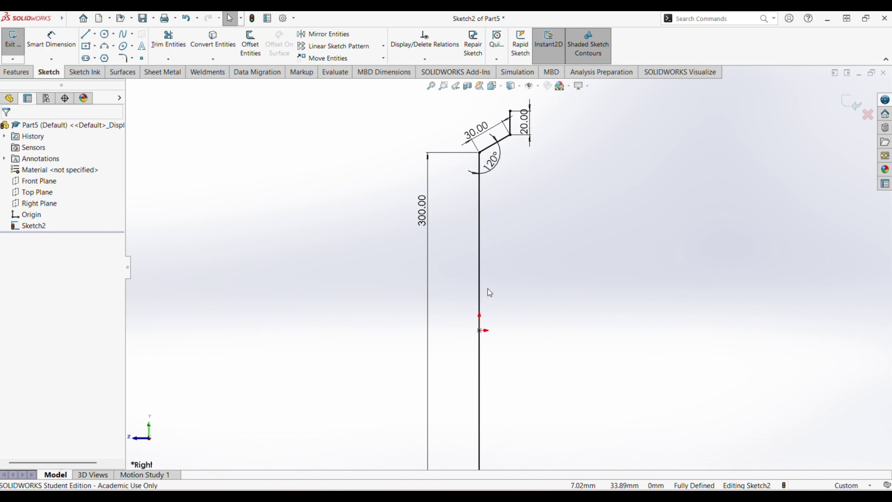
Step: Draw a horizontal line about 39 mm long from the origin and convert it to construction geometry
key(l)
click(479, 330)
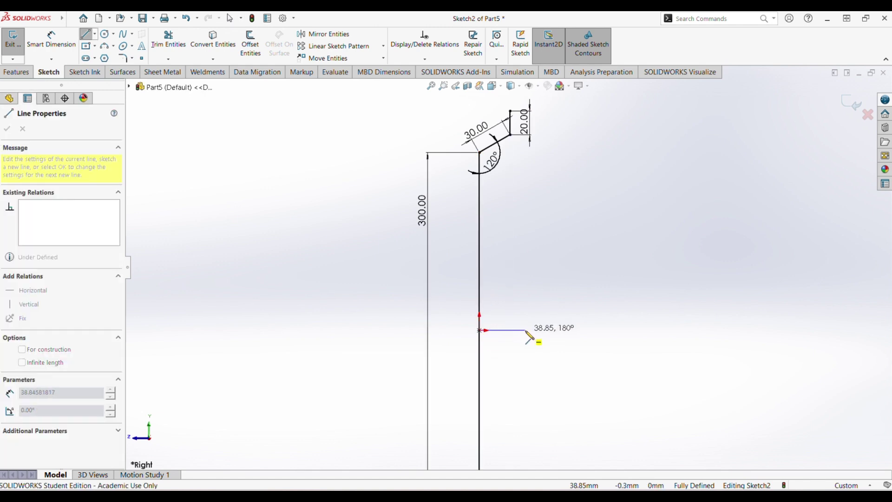
click(525, 330)
key(Escape)
click(506, 330)
click(555, 302)
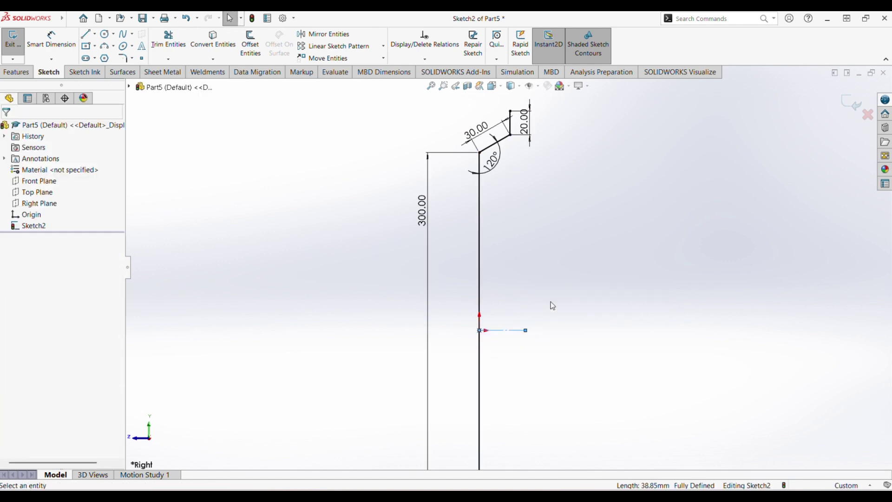
Step: Mirror the angled line and the short vertical line about the horizontal centerline, keeping the originals
scroll(510, 265, up, 2)
scroll(521, 181, down, 1)
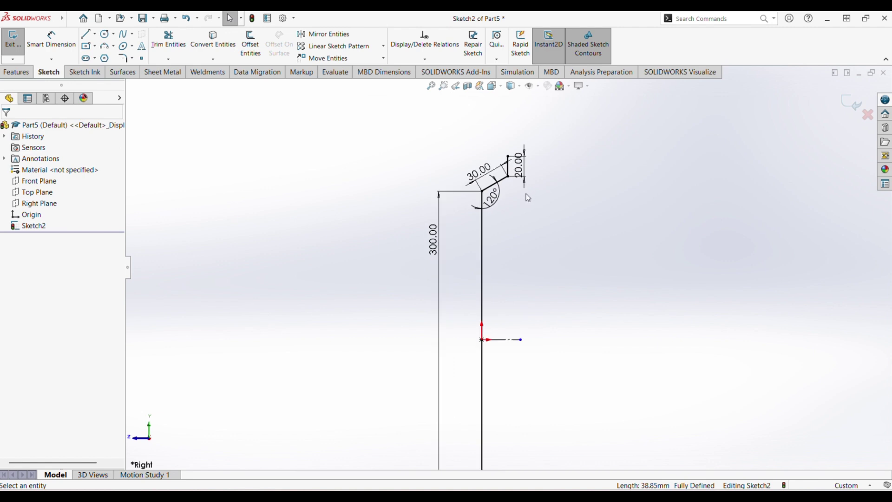
click(323, 34)
scroll(506, 192, down, 3)
click(499, 187)
click(506, 160)
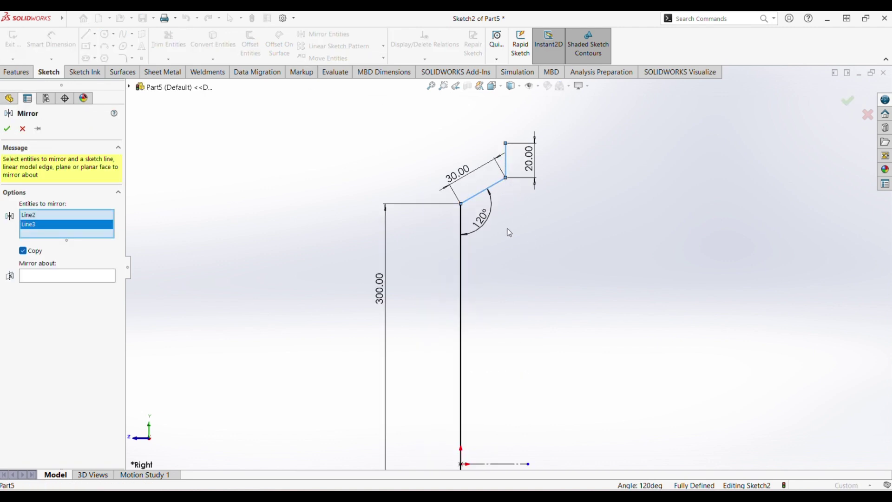
scroll(487, 195, up, 3)
scroll(518, 341, down, 2)
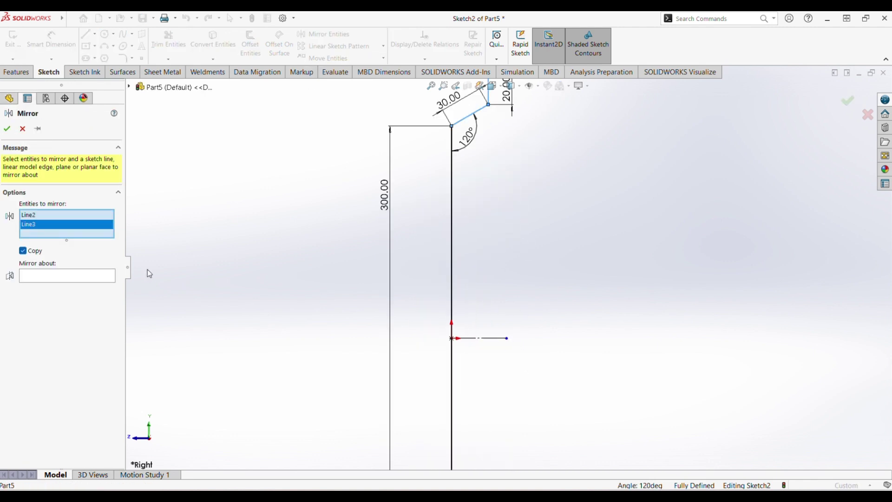
click(75, 276)
click(483, 338)
scroll(508, 268, up, 3)
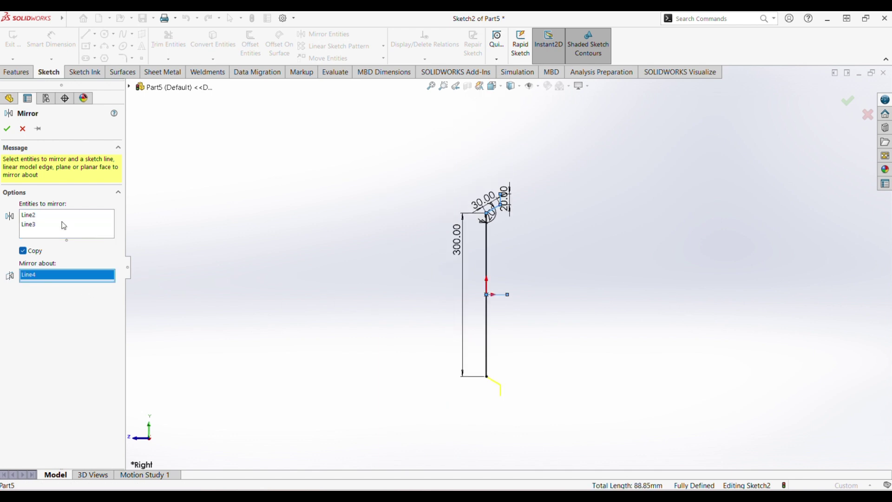
click(12, 132)
scroll(530, 332, down, 3)
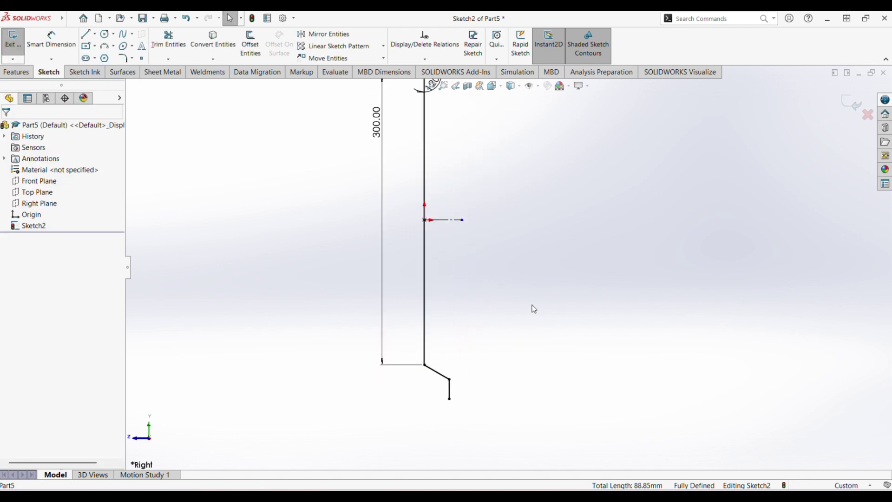
Step: Start a Base Flange from the profile sketch and set its depth to 180 mm with the Mid Plane end condition
scroll(483, 197, up, 2)
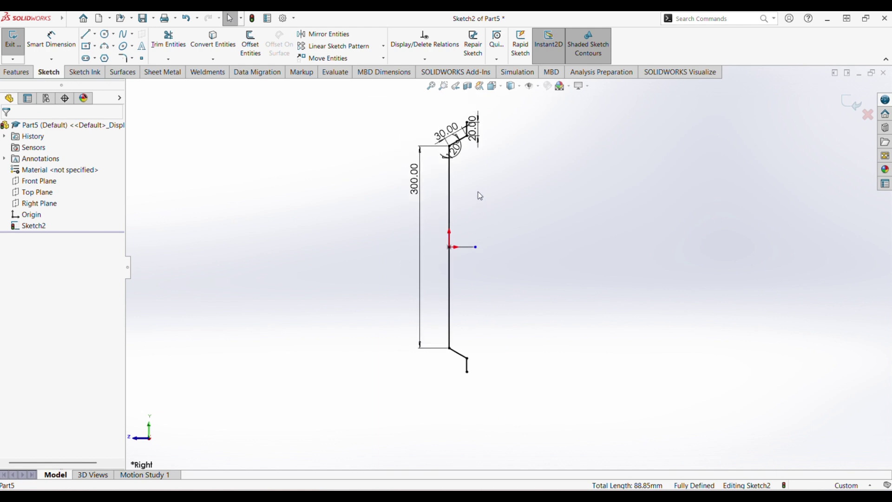
click(160, 72)
click(18, 43)
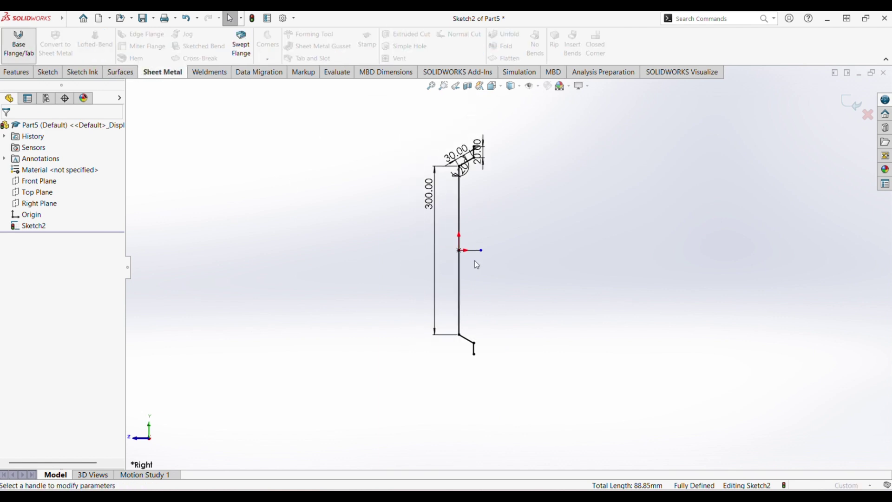
click(48, 209)
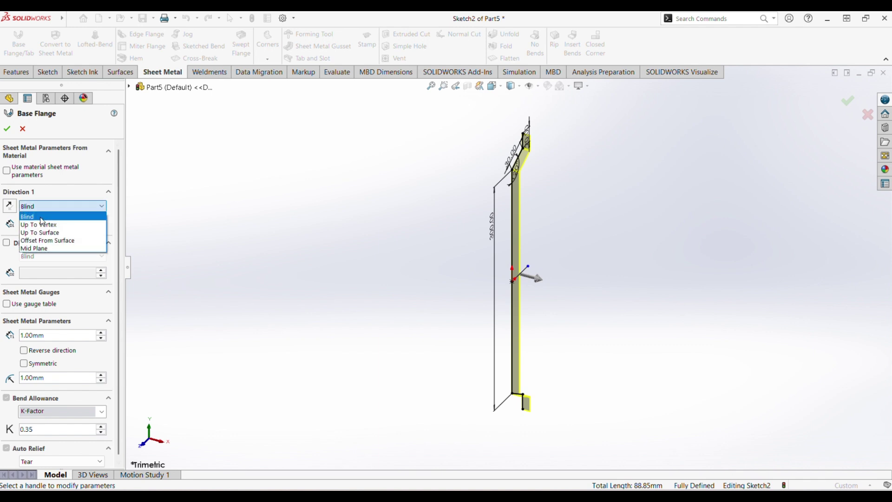
click(64, 242)
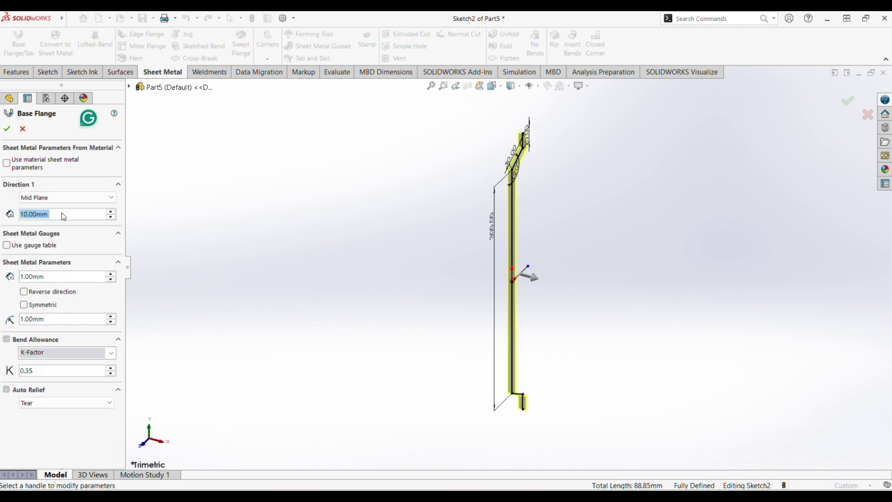
text(18)
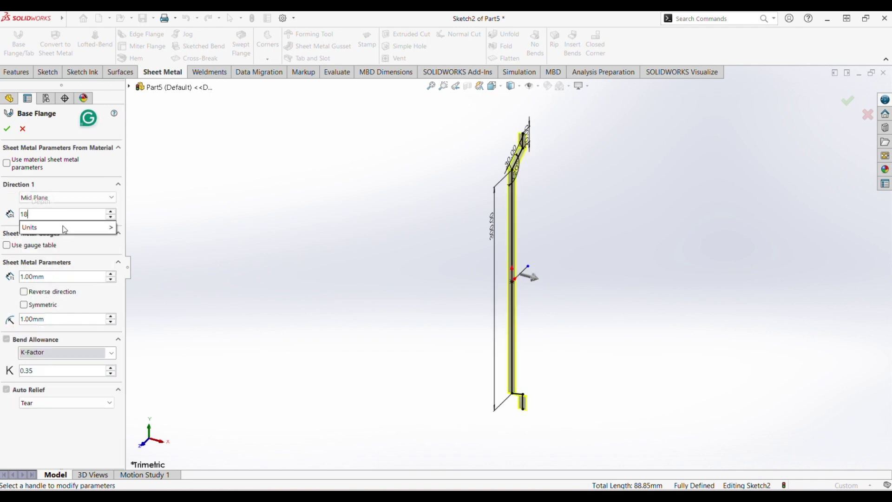
text(0)
key(Return)
scroll(555, 240, up, 2)
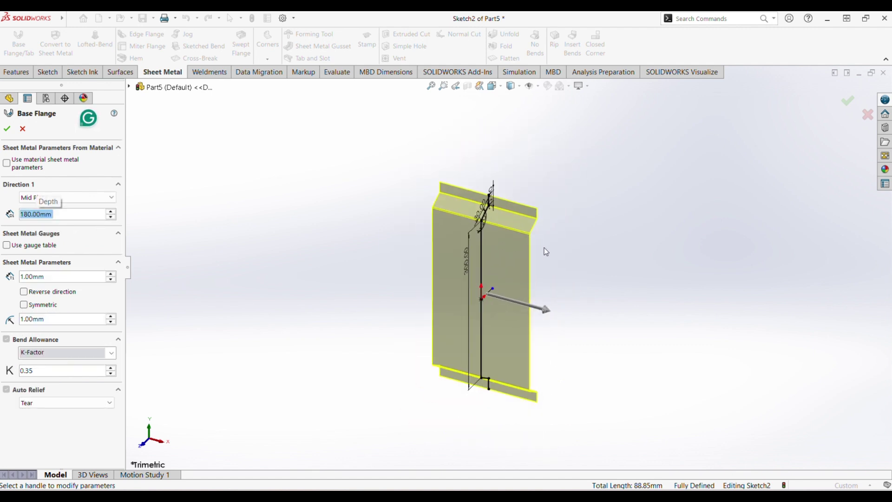
scroll(544, 247, down, 1)
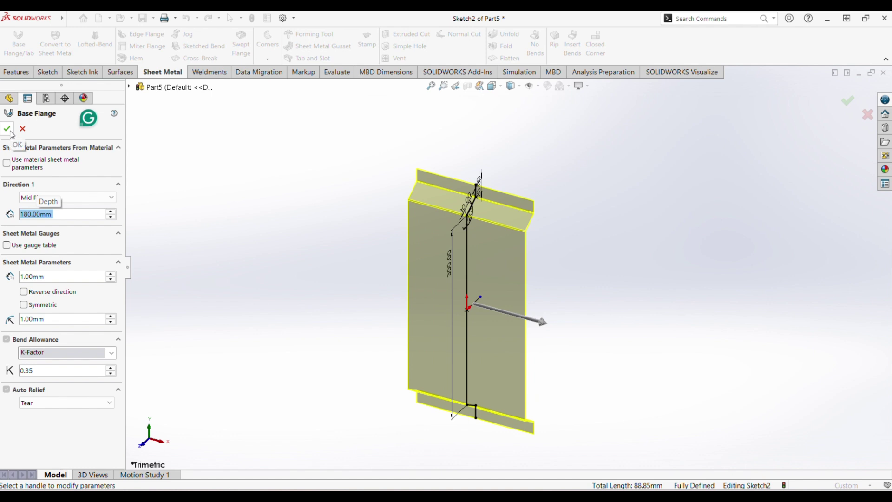
Step: Create the base flange with 1 mm sheet thickness and 1 mm bend radius
scroll(533, 257, down, 6)
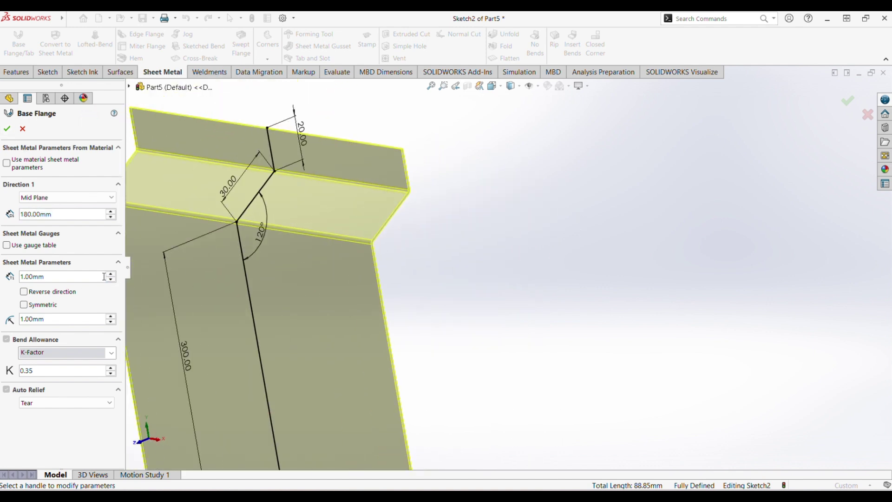
scroll(418, 298, up, 3)
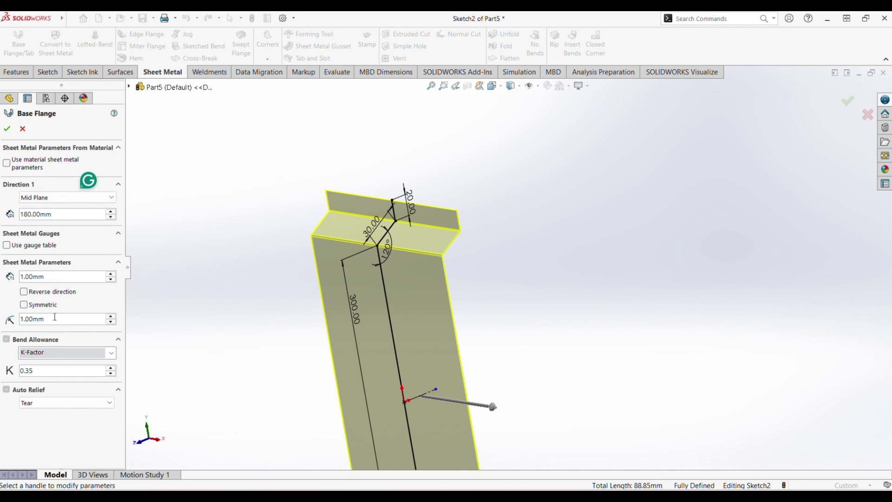
click(24, 319)
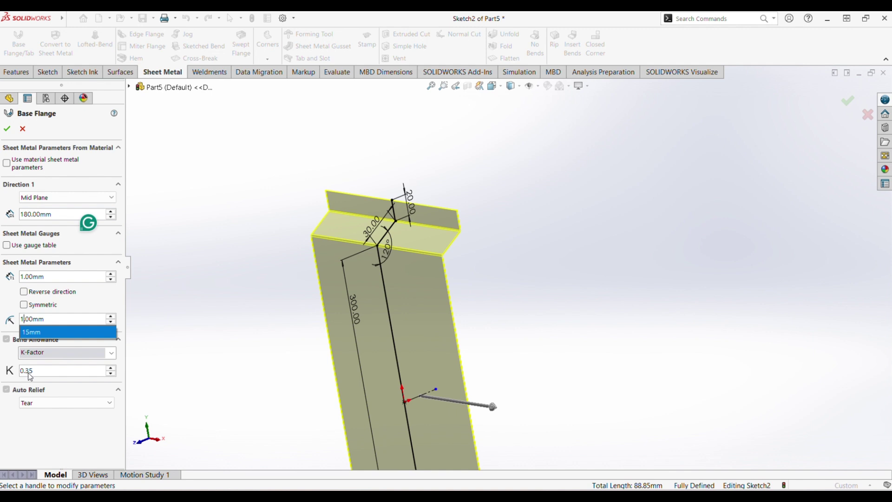
scroll(522, 316, up, 2)
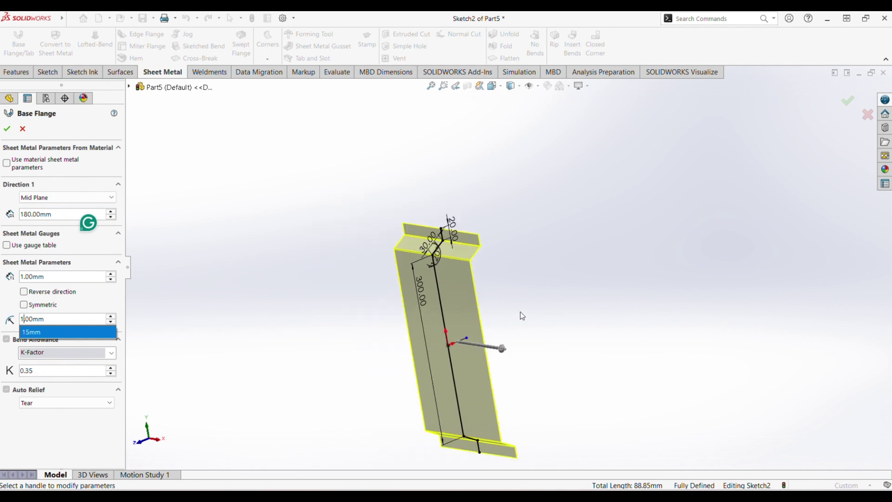
click(8, 130)
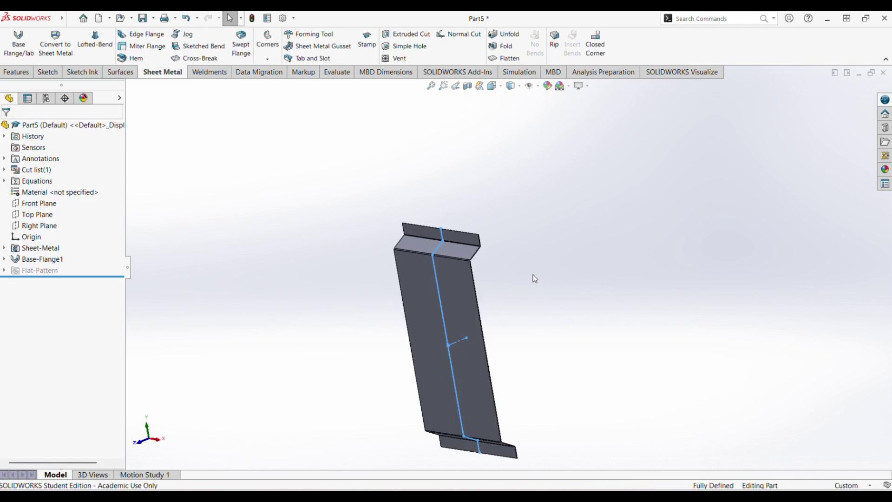
Step: Start a Miter Flange on the main plate's long side edge and sketch a slanted line about 12 mm long from the edge's endpoint
middle_drag(533, 275, 430, 272)
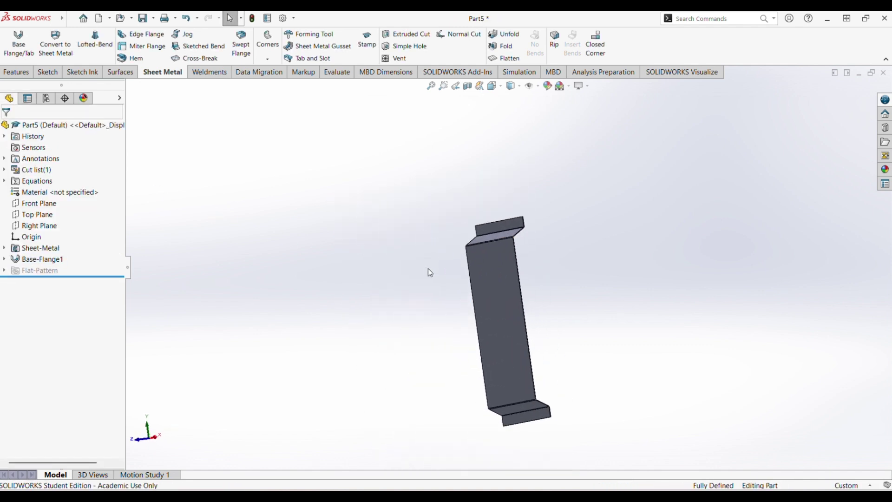
scroll(528, 208, down, 4)
scroll(535, 251, up, 5)
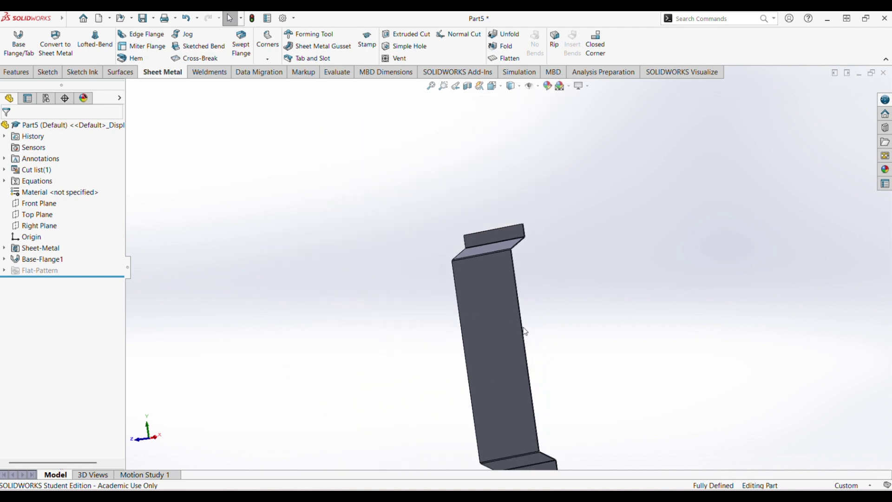
middle_drag(525, 332, 533, 253)
scroll(534, 251, down, 4)
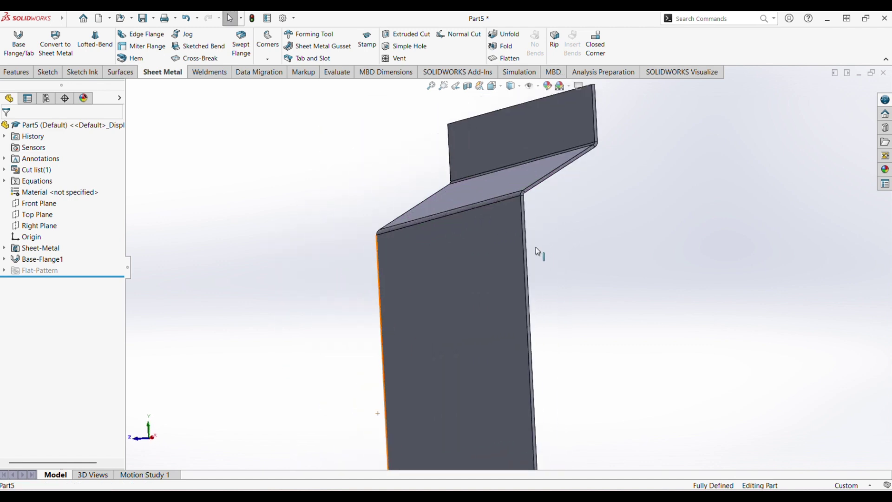
middle_drag(523, 221, 508, 242)
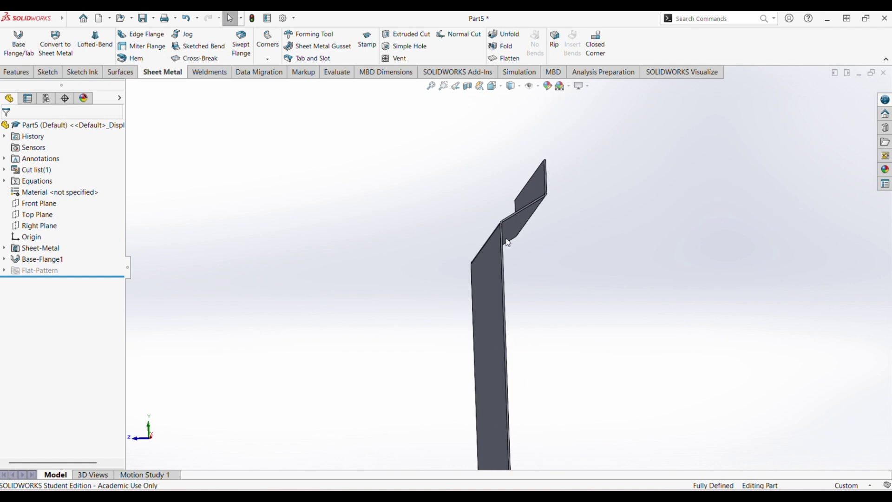
click(141, 47)
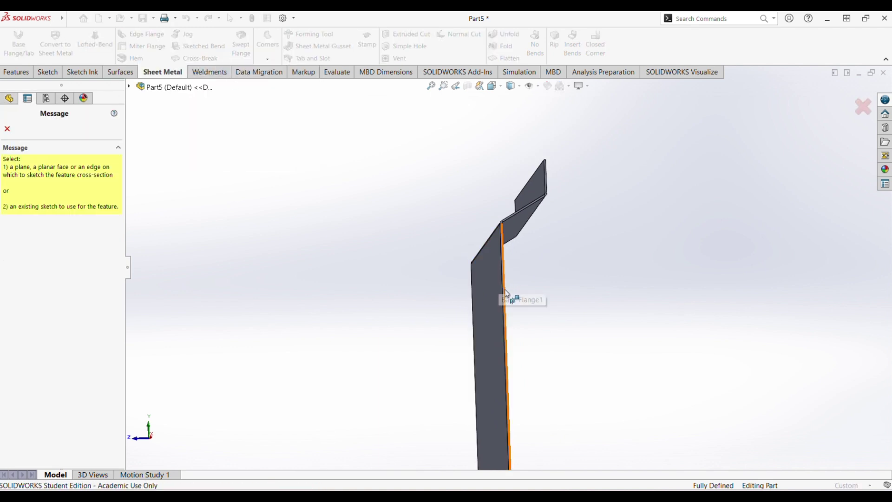
scroll(508, 286, down, 2)
click(501, 254)
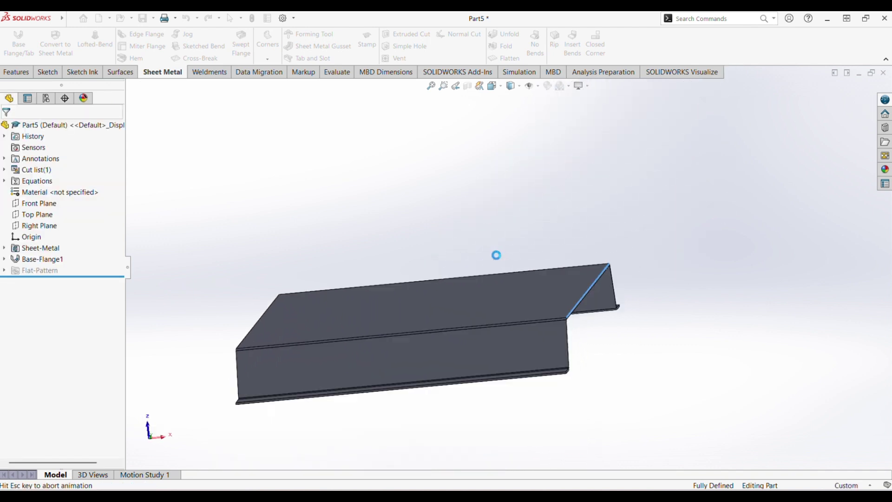
key(l)
scroll(588, 269, down, 4)
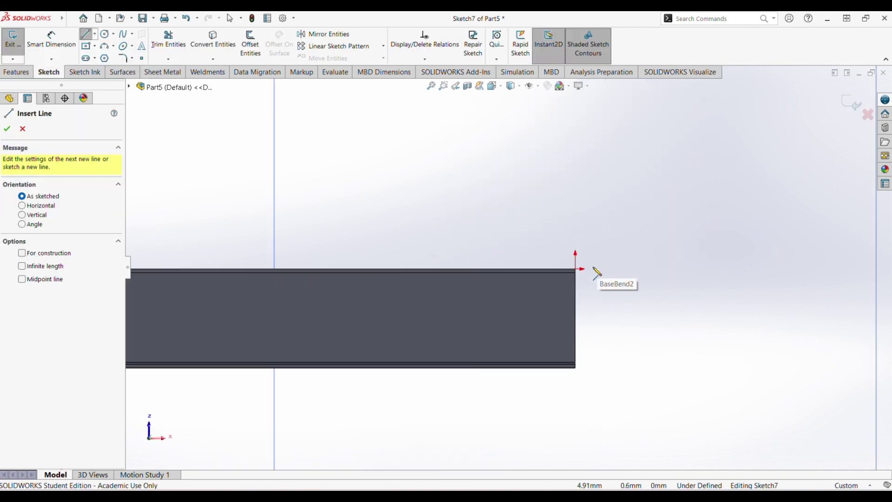
click(561, 268)
click(598, 317)
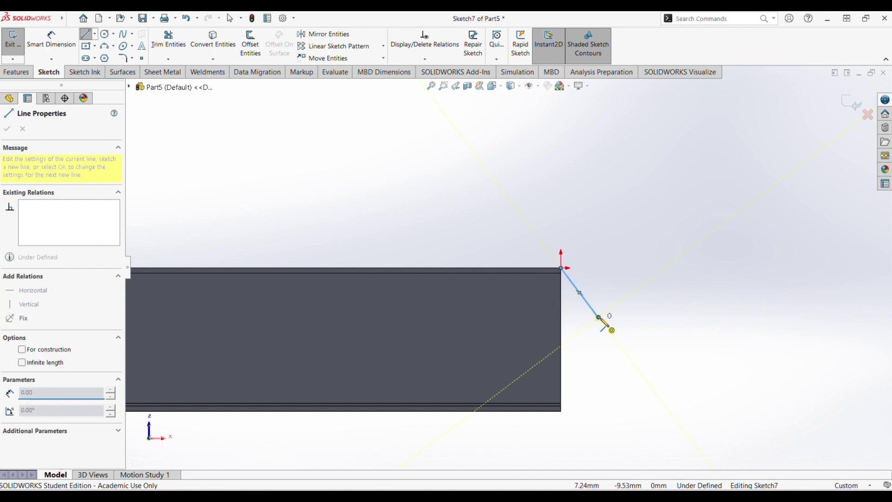
Step: Dimension the angle between the slanted line and the adjacent vertical plate edge as 30°
right_drag(599, 318, 611, 231)
click(575, 296)
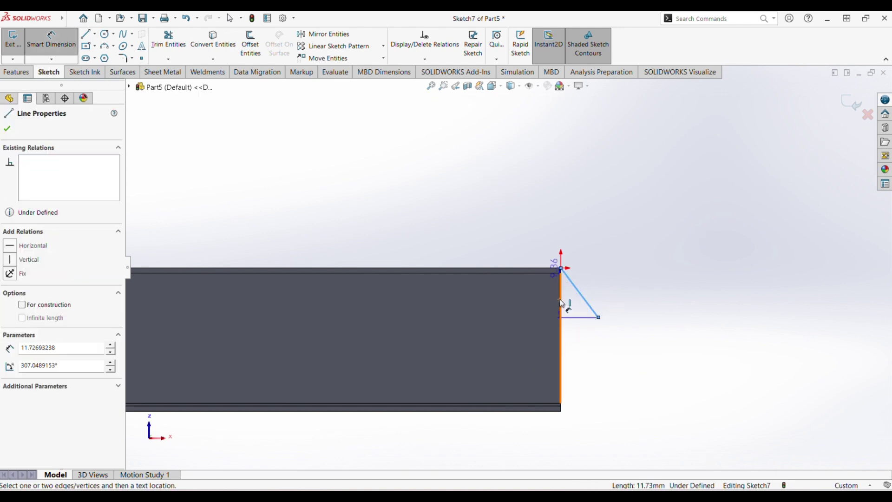
click(562, 304)
click(579, 312)
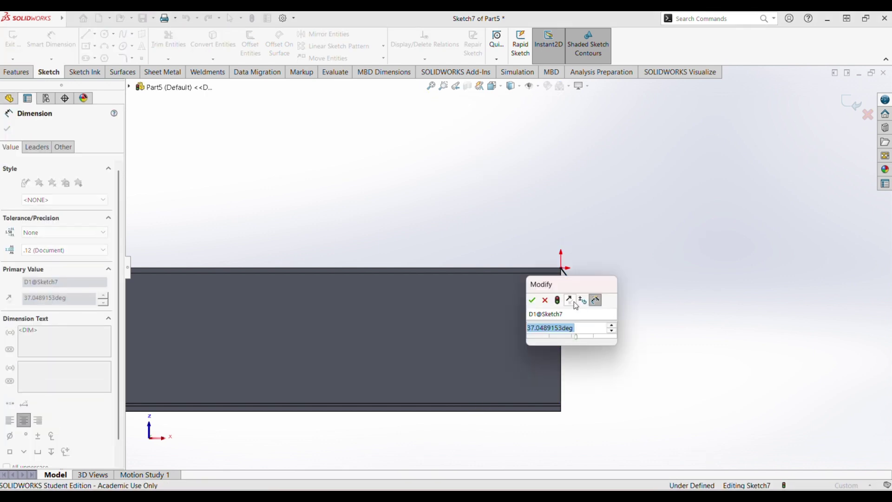
text(30)
key(Return)
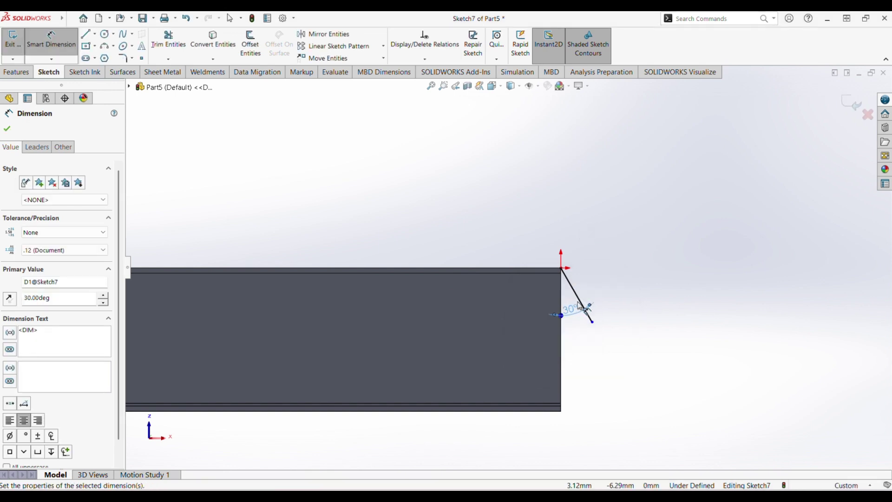
Step: Dimension the vertical height of the slanted line as 20 mm
scroll(588, 320, down, 1)
click(589, 315)
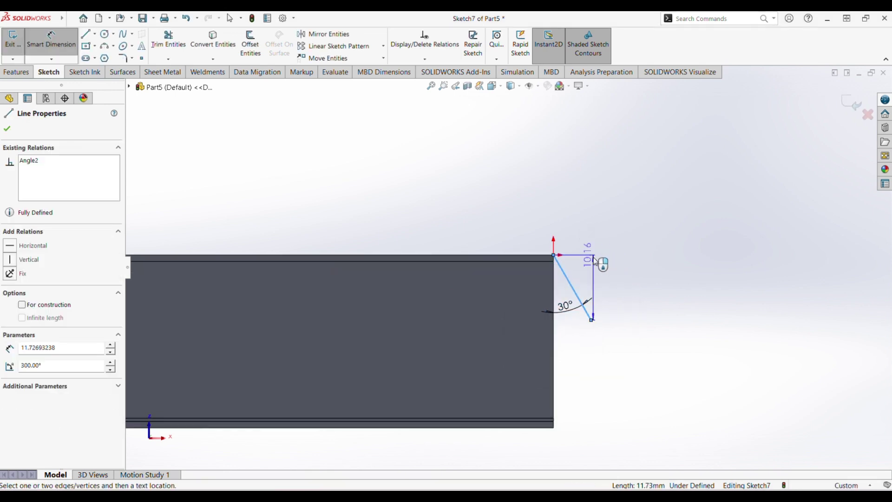
click(635, 285)
text(20)
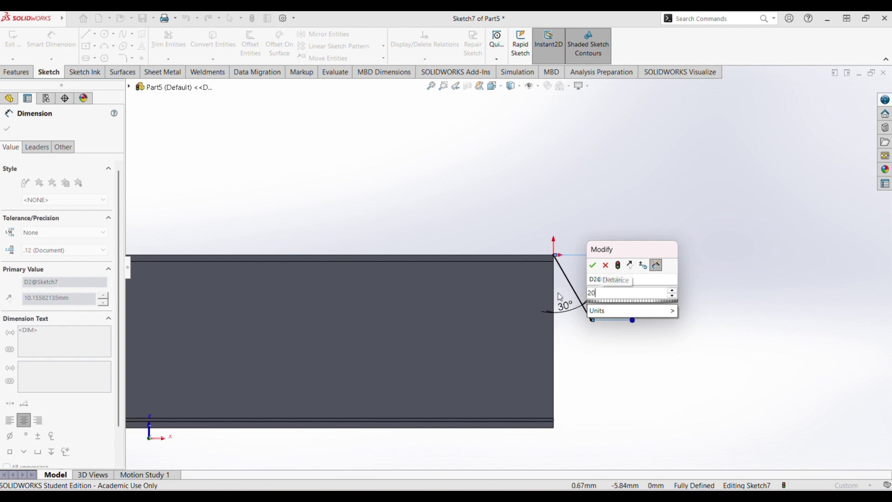
key(Return)
scroll(601, 300, up, 2)
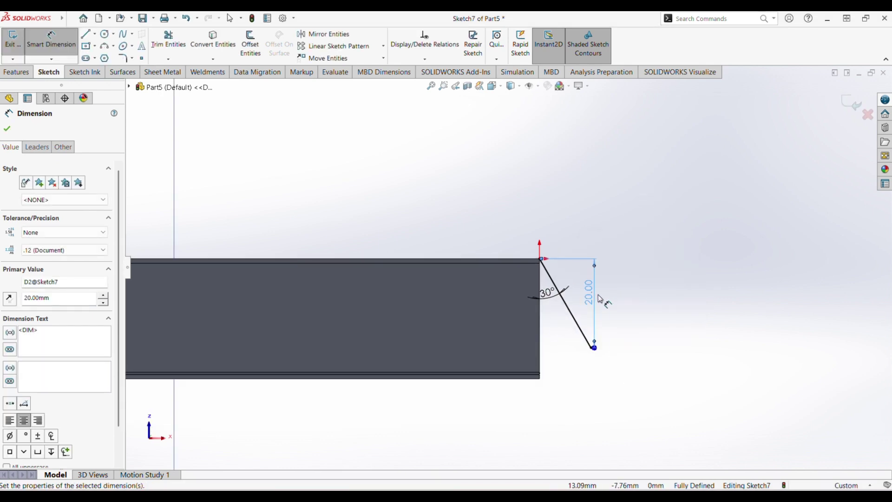
scroll(599, 328, up, 3)
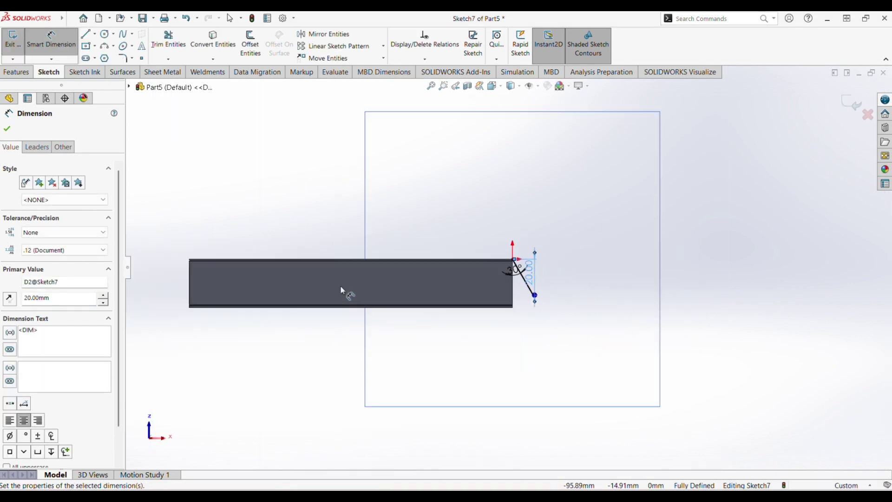
Step: Finish the profile sketch and create the miter flange with the default radius and a 0.25 mm gap distance
click(851, 101)
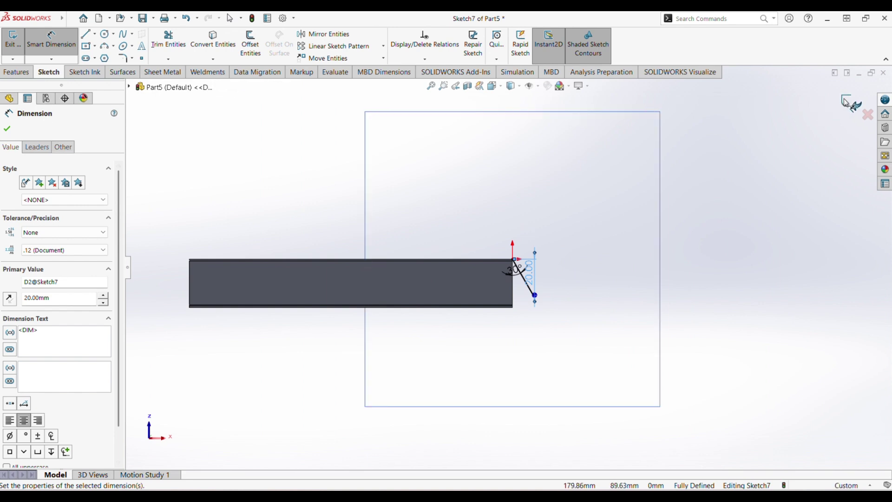
scroll(589, 293, down, 5)
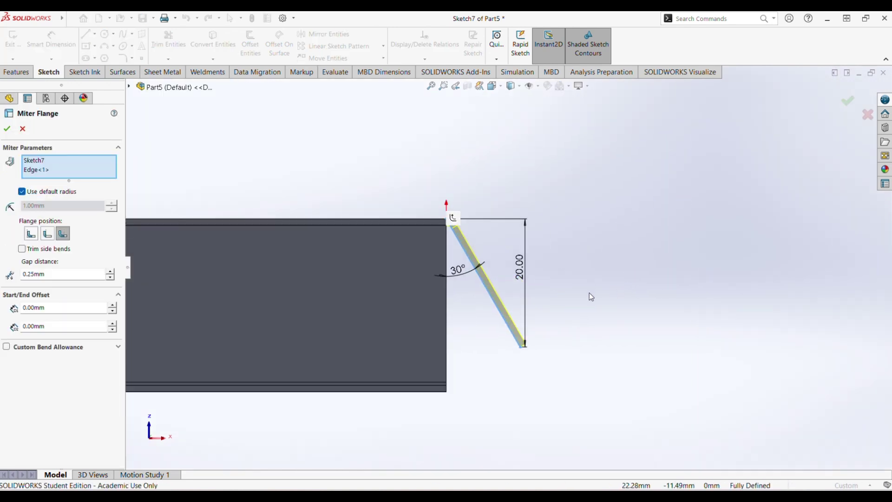
scroll(390, 190, up, 6)
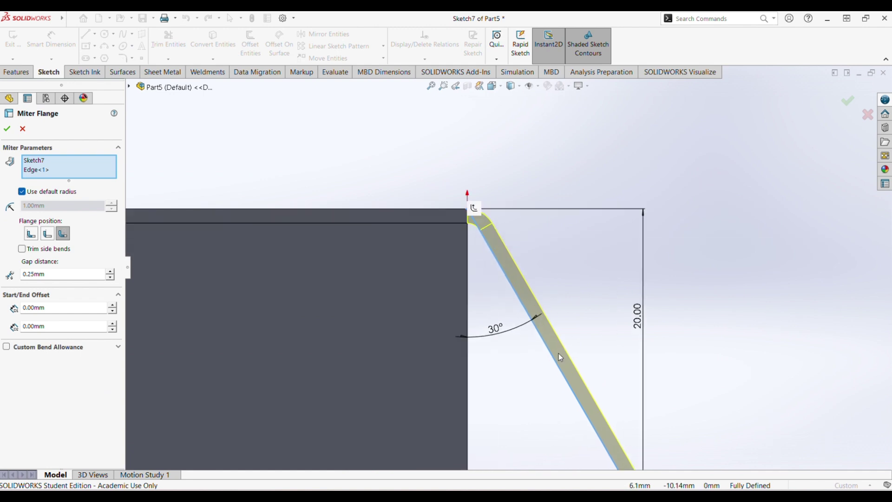
scroll(526, 321, down, 3)
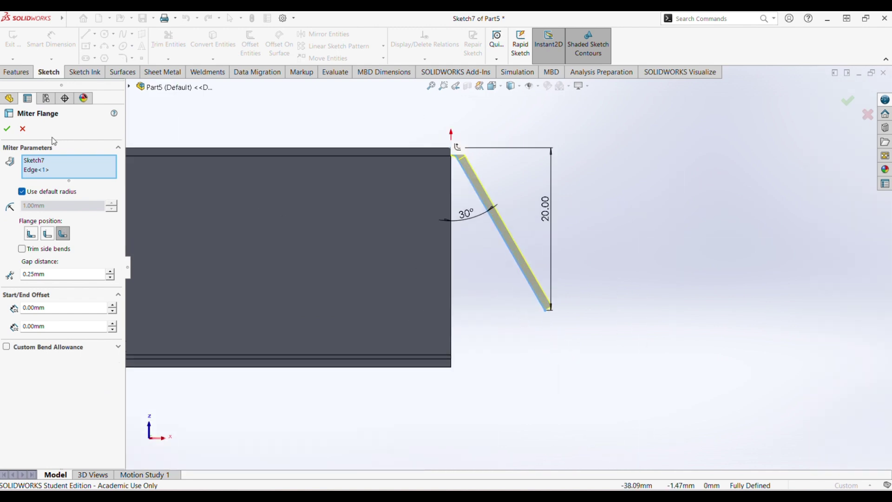
click(8, 130)
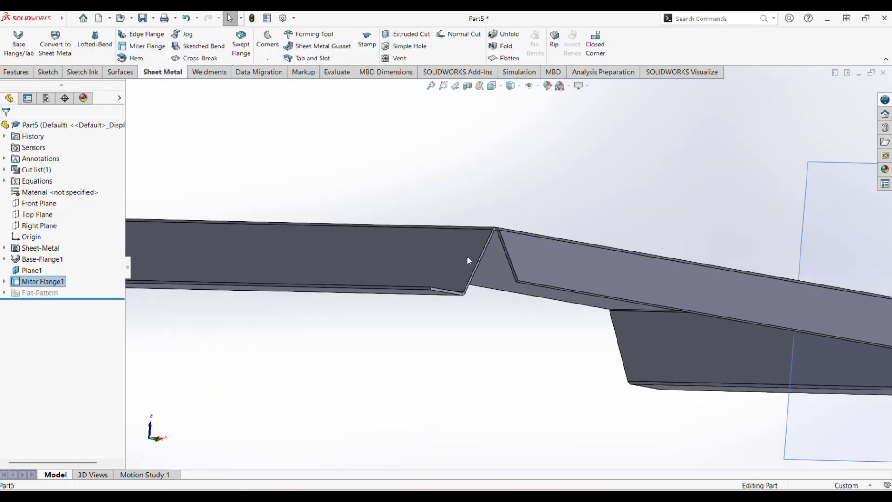
Step: Mirror the miter flange about the Right Plane to the opposite long side of the plate
middle_drag(630, 282, 304, 155)
click(16, 72)
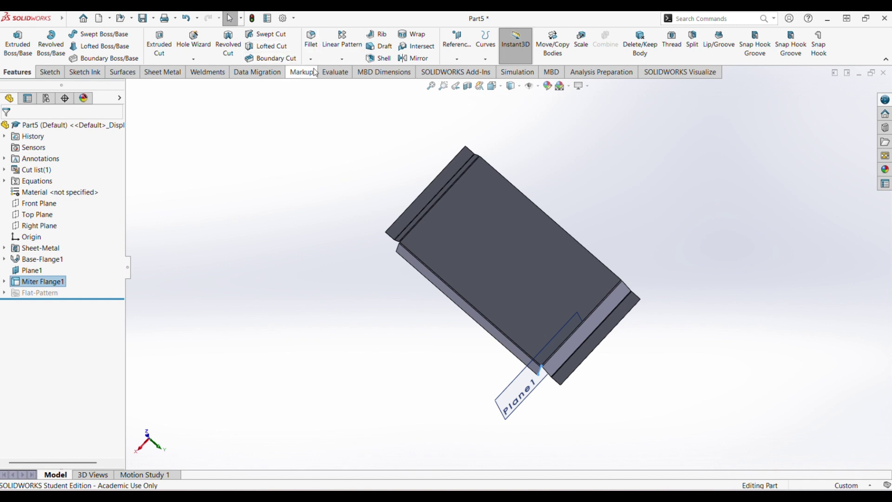
click(402, 59)
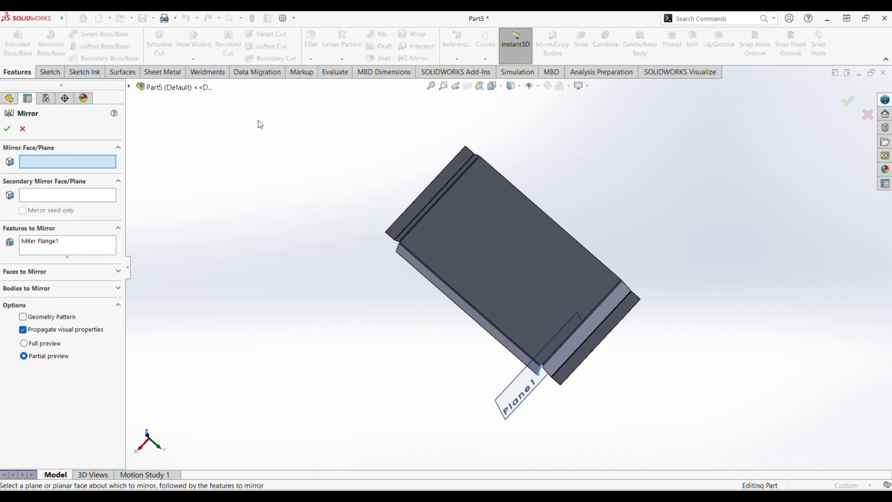
click(129, 87)
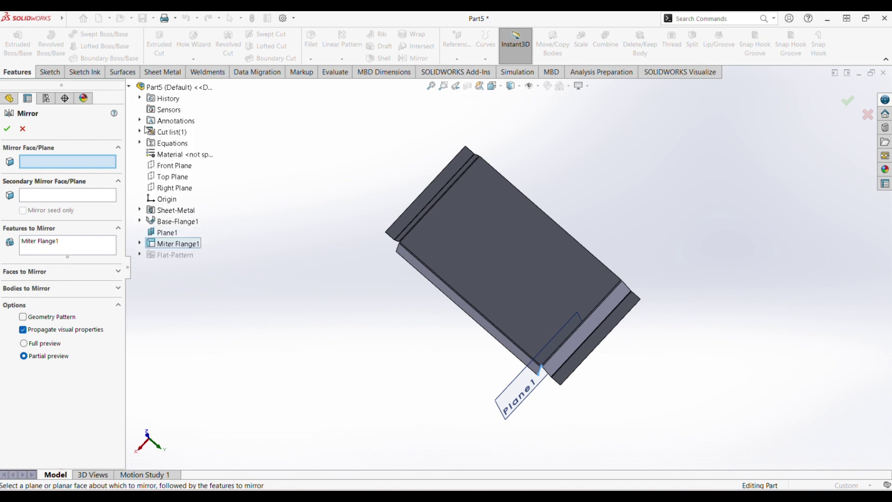
click(171, 189)
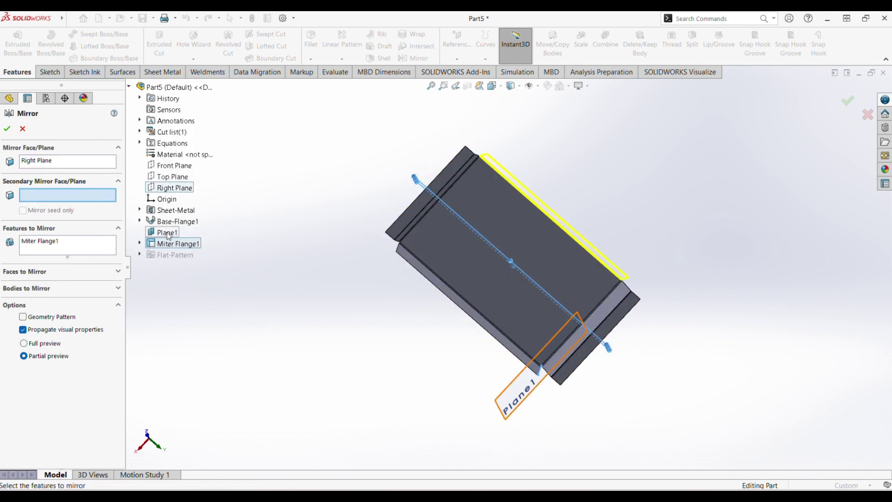
scroll(538, 231, down, 3)
scroll(537, 231, up, 1)
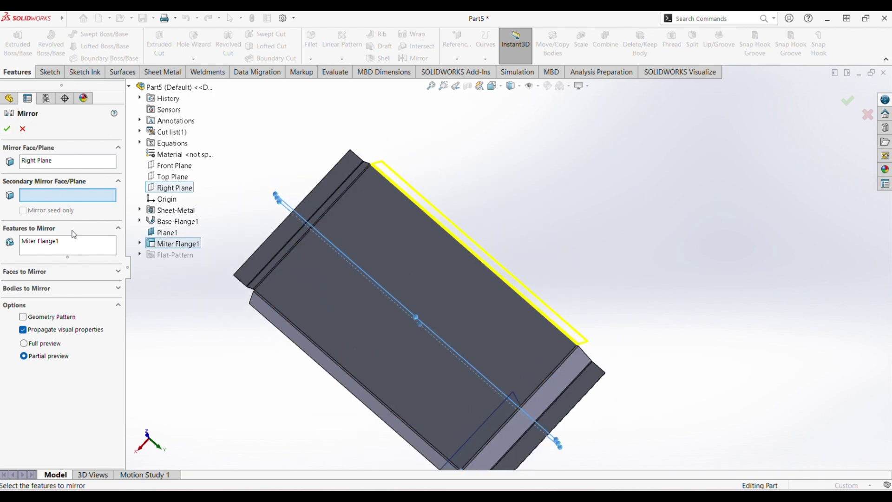
click(58, 242)
middle_drag(492, 232, 464, 302)
scroll(465, 302, down, 2)
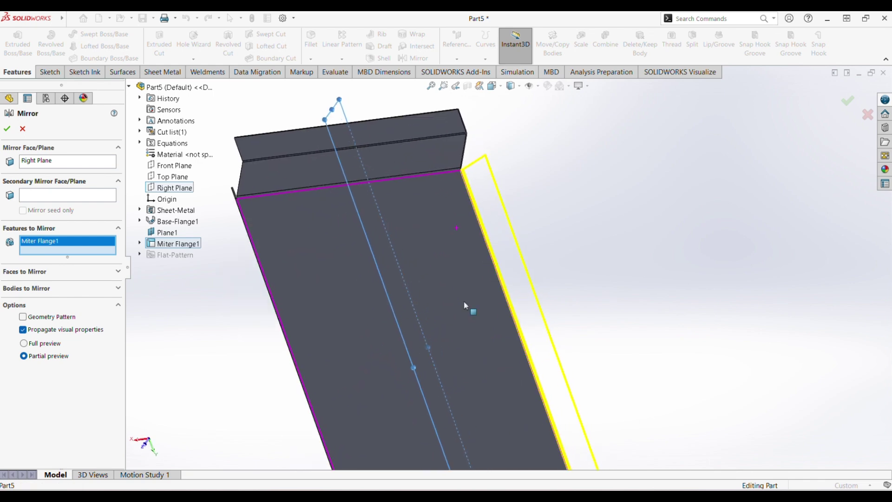
scroll(464, 302, up, 5)
click(7, 126)
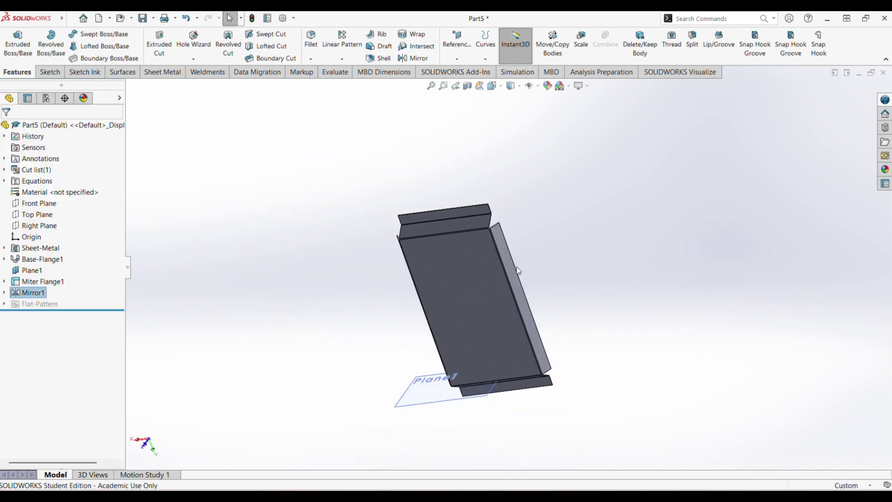
Step: Start a Fillet with a 10 mm radius and select the outer corner edge at one end of the mirrored flange
middle_drag(487, 209, 447, 246)
scroll(445, 246, down, 6)
middle_drag(547, 224, 497, 259)
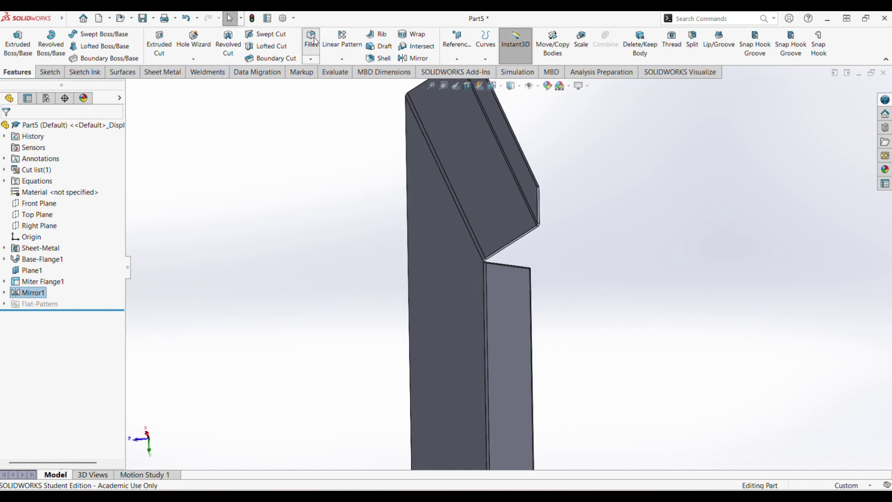
scroll(534, 277, down, 10)
scroll(511, 253, up, 3)
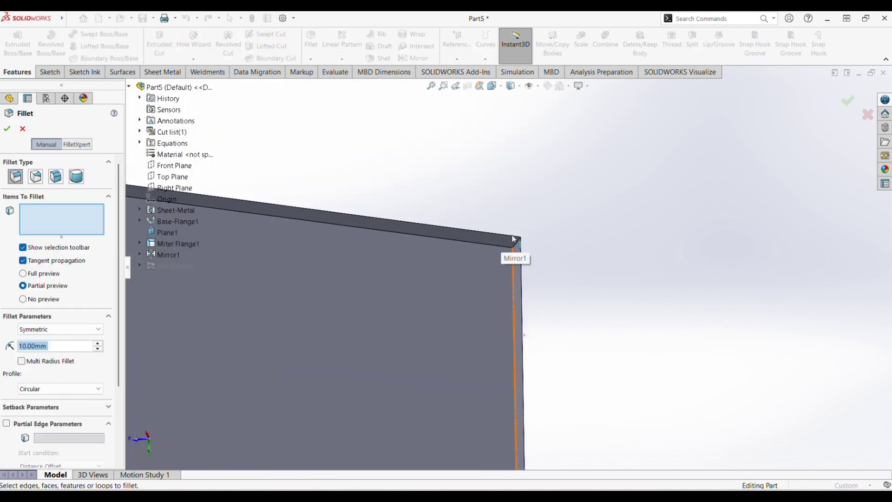
scroll(509, 233, down, 4)
click(525, 264)
scroll(508, 269, up, 13)
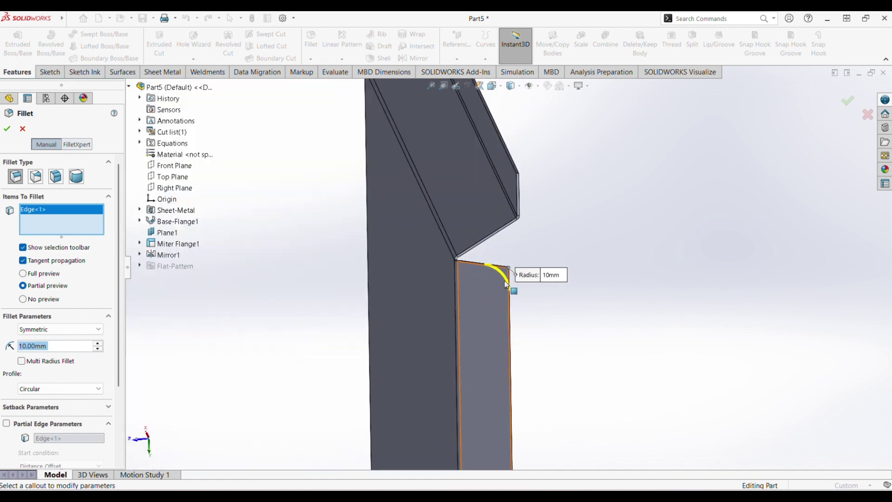
Step: Add the outer corner edge at the mirrored flange's other end to the fillet selection
scroll(498, 284, down, 4)
scroll(491, 293, down, 1)
middle_drag(490, 293, 513, 262)
scroll(525, 264, up, 1)
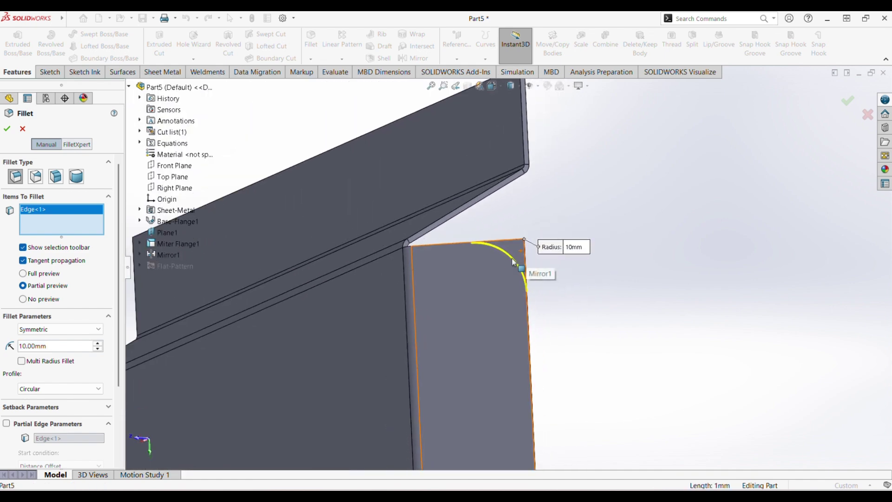
middle_drag(541, 293, 457, 344)
click(523, 322)
Step: Add both outer corner edges of the base flange's bent lip at one short end to the fillet selection
scroll(518, 312, up, 8)
scroll(521, 313, down, 4)
scroll(520, 312, up, 6)
scroll(493, 368, down, 10)
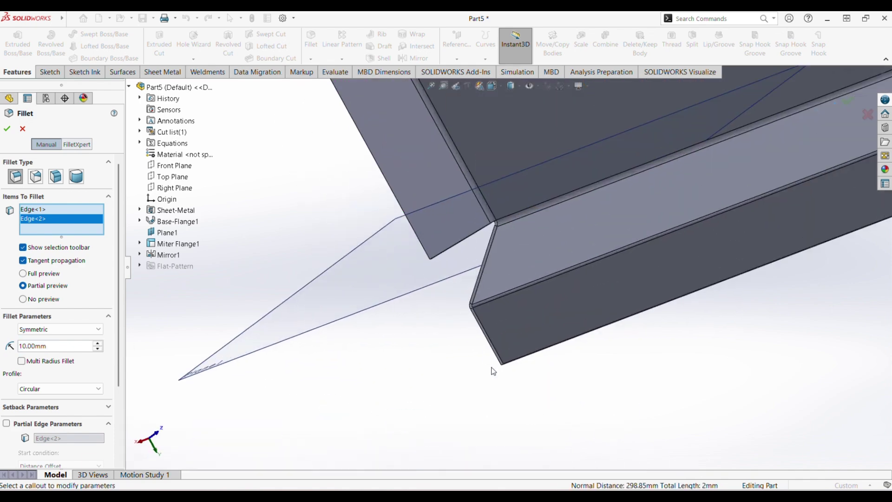
click(507, 284)
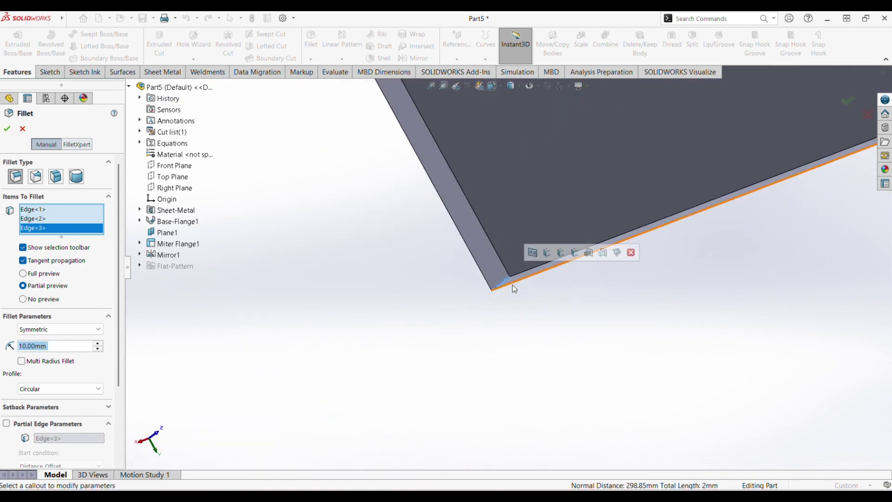
middle_drag(513, 287, 414, 276)
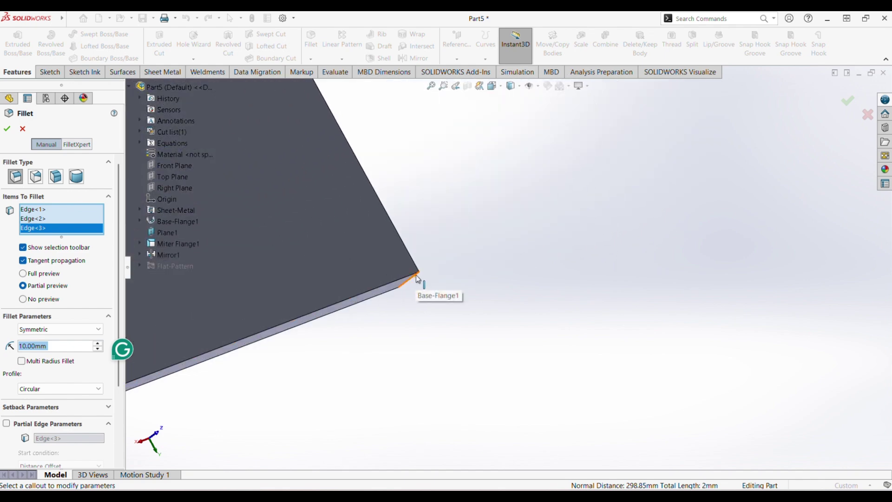
click(416, 275)
Step: Add the outer corner edge at the near end of the original miter flange to the fillet selection
scroll(355, 270, up, 8)
ctrl+middle_drag(341, 237, 589, 320)
scroll(583, 320, down, 4)
middle_drag(534, 312, 465, 235)
click(438, 197)
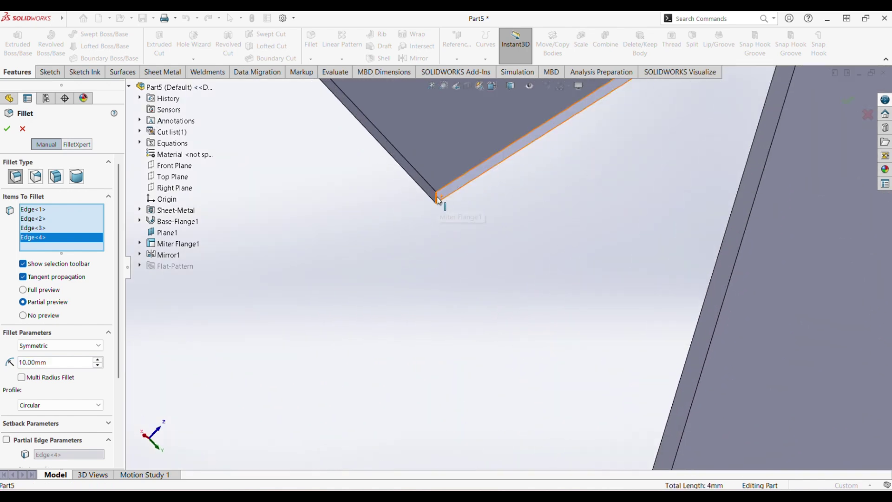
Step: Add the outer corner edge at the original miter flange's far end to the fillet, leaving out the flange's slanted end edge
scroll(401, 209, up, 15)
scroll(423, 184, down, 6)
scroll(422, 185, down, 10)
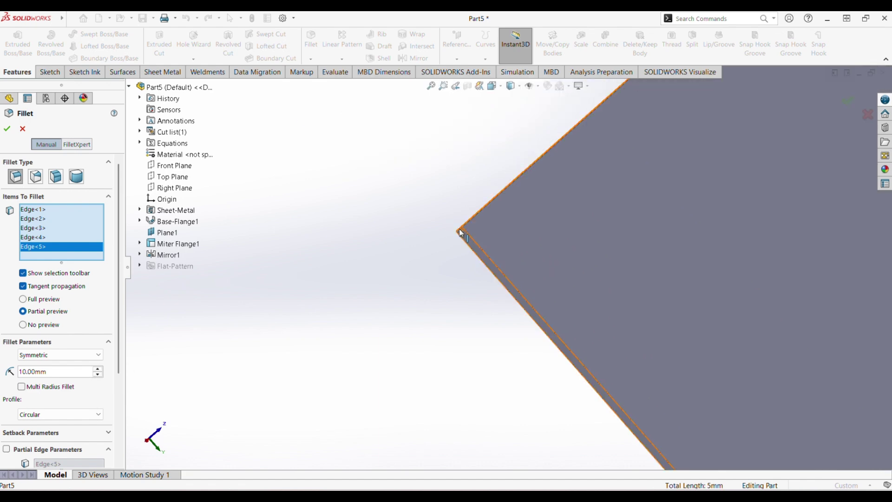
click(459, 229)
scroll(468, 231, up, 4)
scroll(493, 254, down, 4)
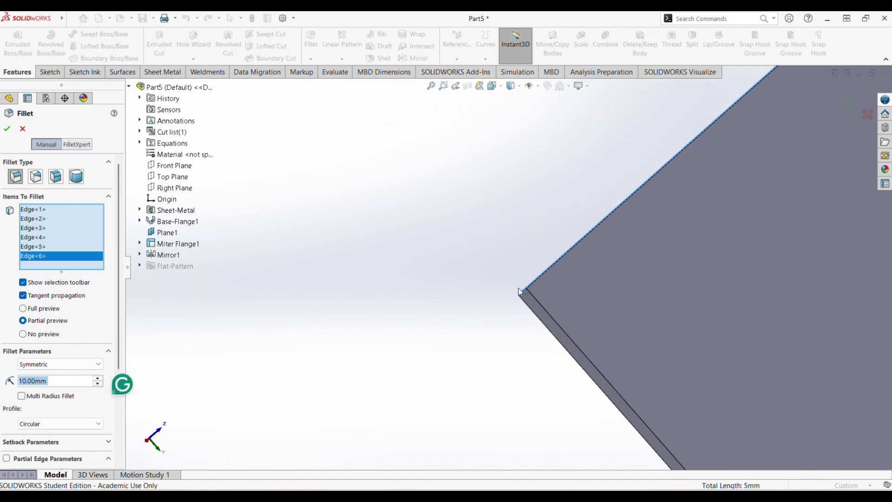
scroll(434, 243, up, 2)
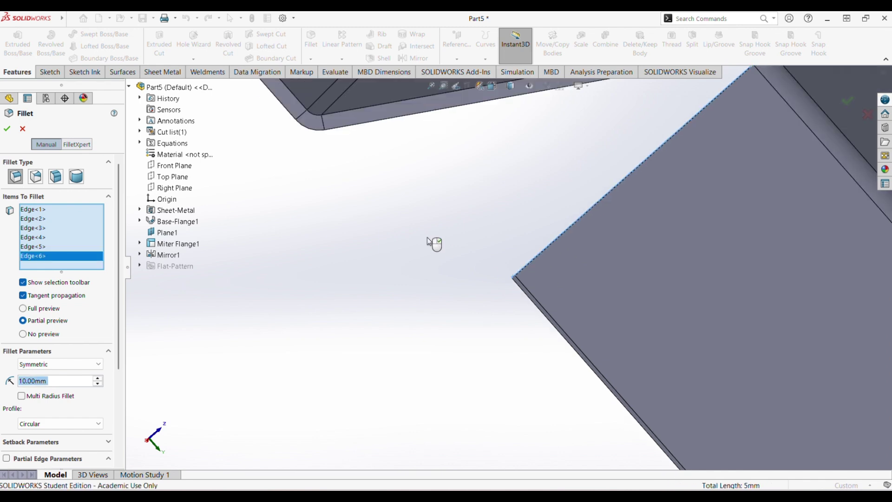
click(512, 271)
scroll(511, 277, down, 3)
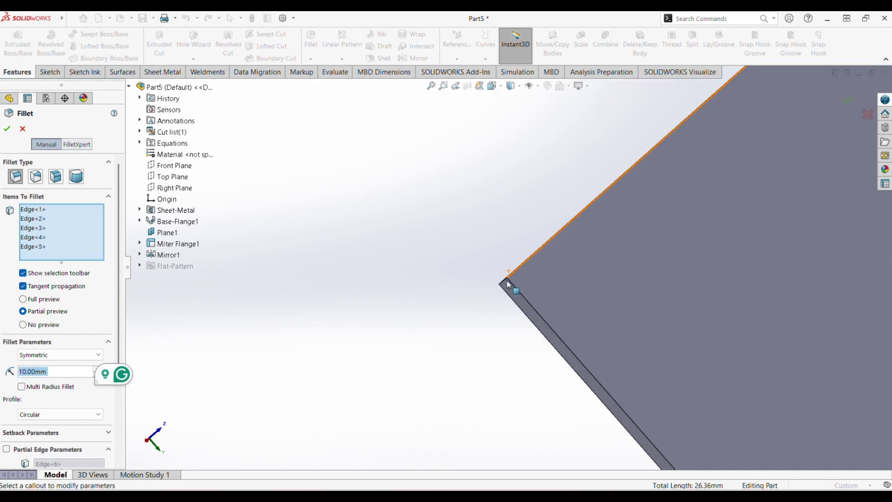
click(508, 283)
Step: Add both outer corner edges of the base flange's remaining bent lip and create the 10 mm fillet
scroll(483, 260, up, 3)
scroll(455, 241, down, 3)
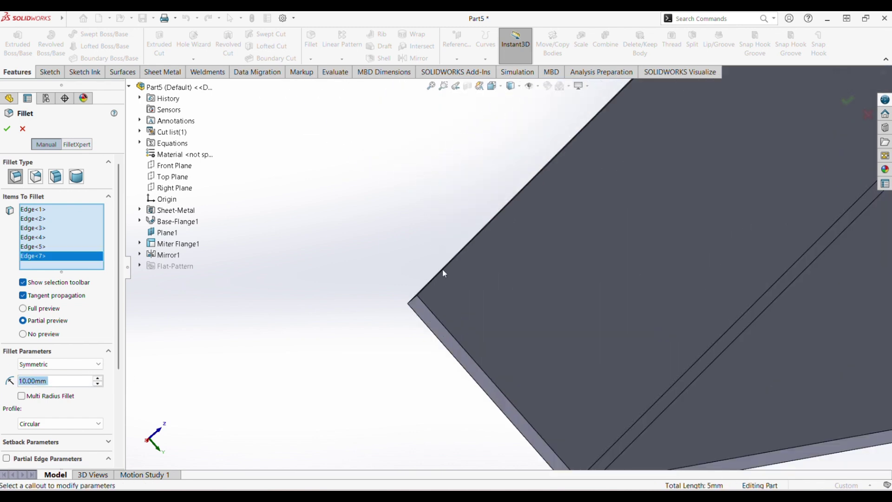
click(417, 303)
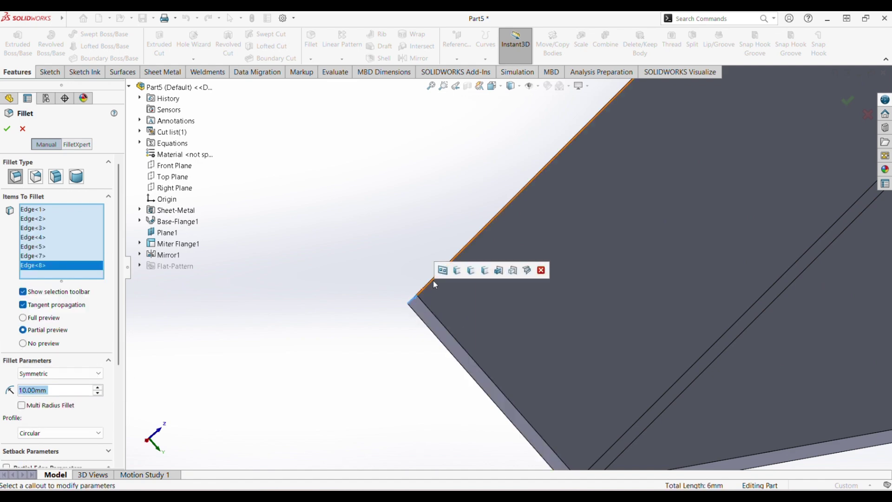
scroll(433, 280, up, 3)
middle_drag(508, 183, 543, 274)
scroll(543, 276, down, 4)
scroll(647, 142, down, 2)
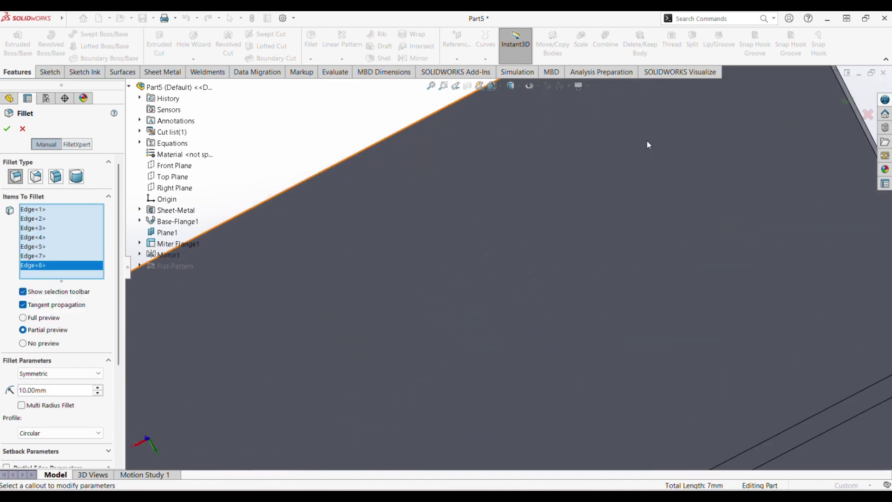
scroll(673, 117, up, 5)
scroll(580, 200, down, 3)
scroll(414, 232, down, 4)
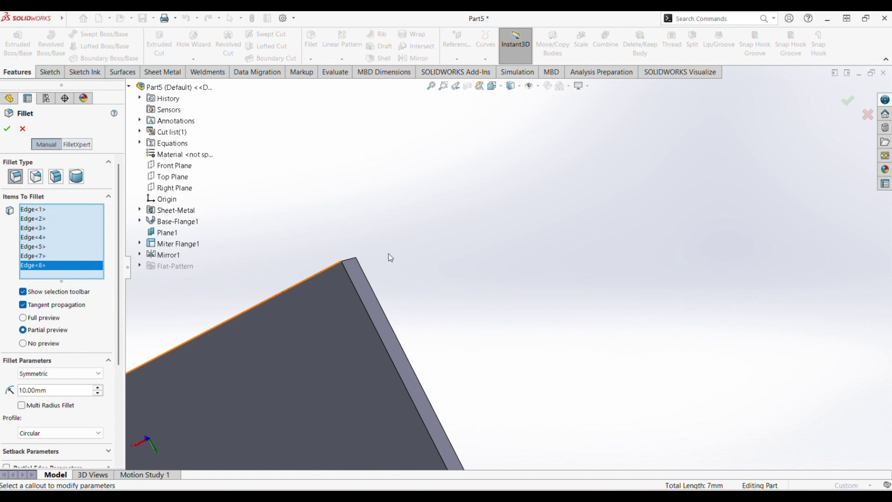
click(356, 263)
scroll(285, 253, up, 3)
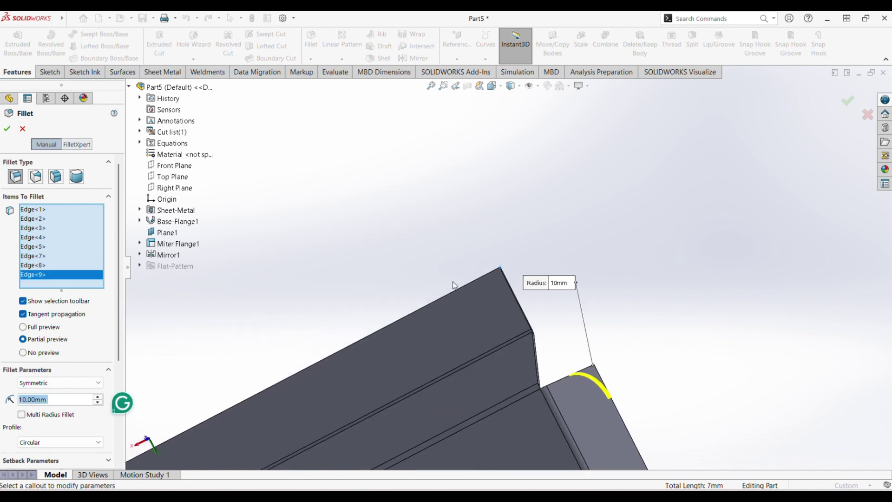
scroll(437, 293, up, 5)
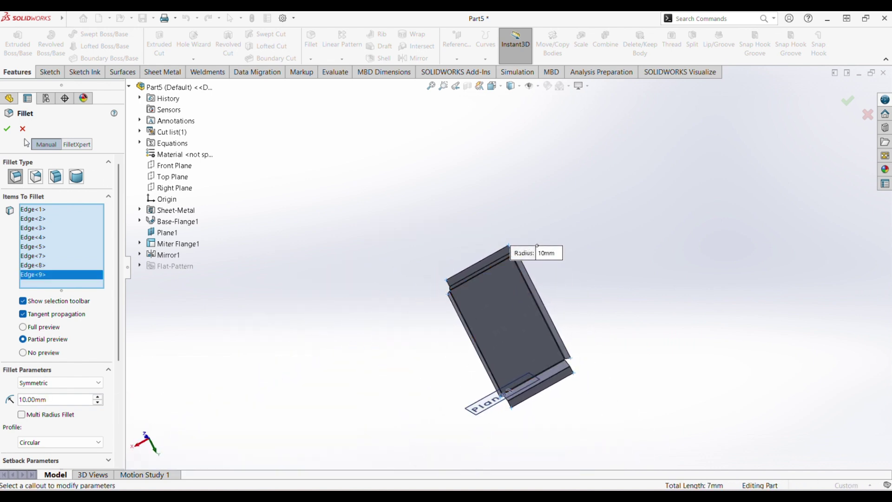
click(7, 128)
Step: Examine the rounded flange corners of the plate from several angles
middle_drag(525, 283, 465, 270)
scroll(553, 209, down, 3)
scroll(576, 172, up, 3)
middle_click(574, 173)
middle_drag(607, 173, 646, 301)
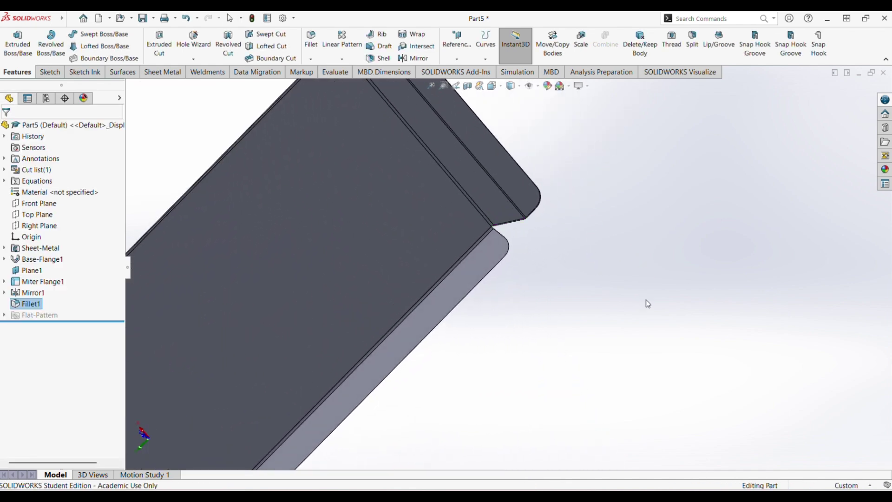
scroll(643, 297, up, 4)
middle_drag(553, 209, 487, 207)
scroll(426, 263, up, 4)
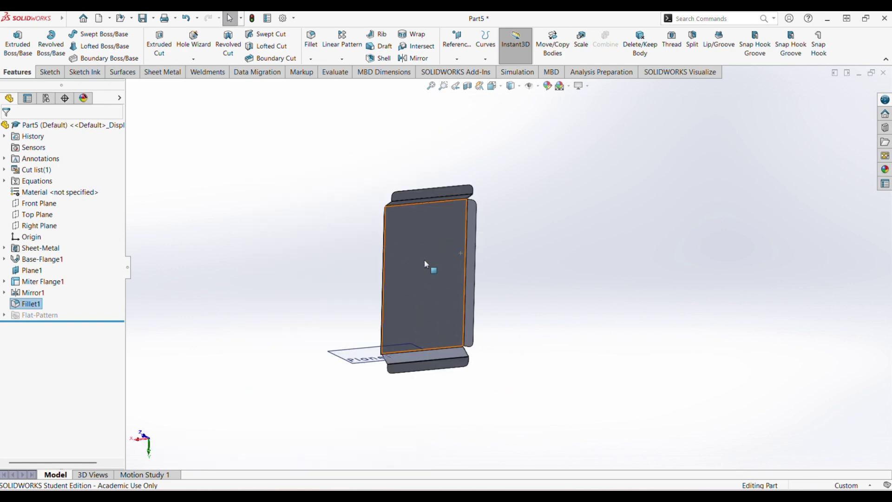
Step: Start a sketch on the plate's large flat face and draw a small circle centred on the origin
middle_drag(426, 263, 451, 289)
scroll(451, 288, down, 3)
click(447, 219)
click(486, 193)
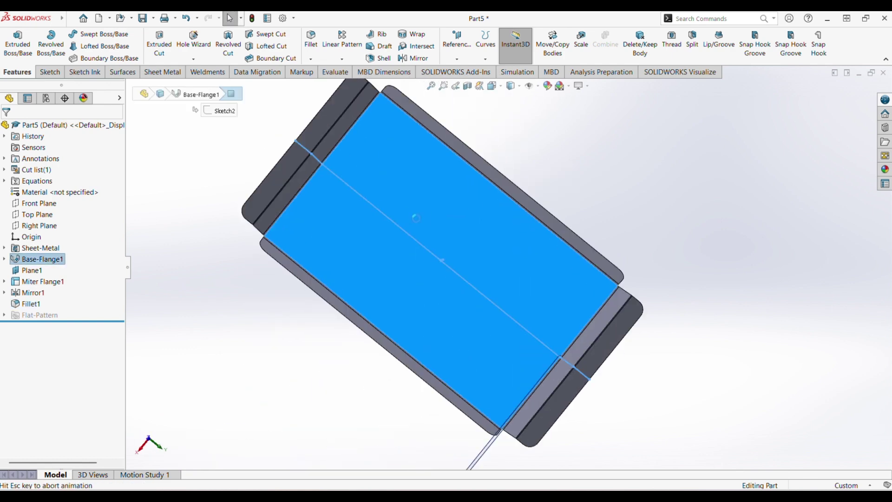
right_drag(658, 299, 753, 309)
click(485, 292)
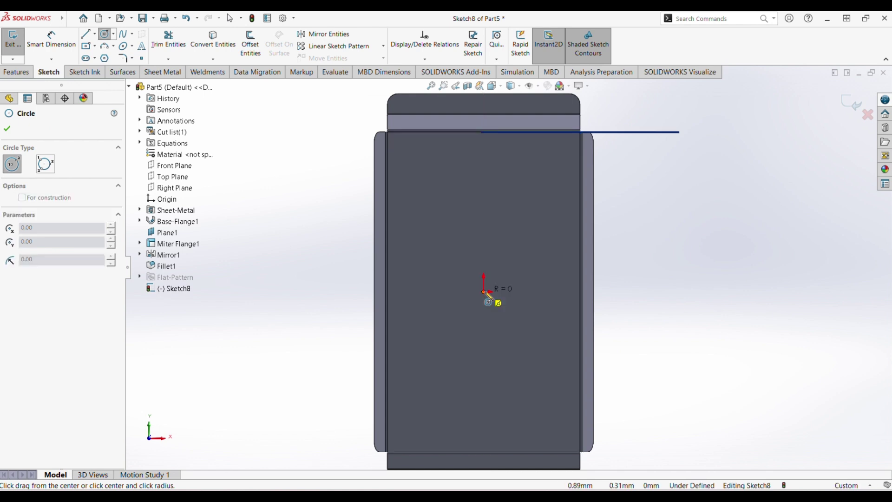
click(495, 289)
key(Escape)
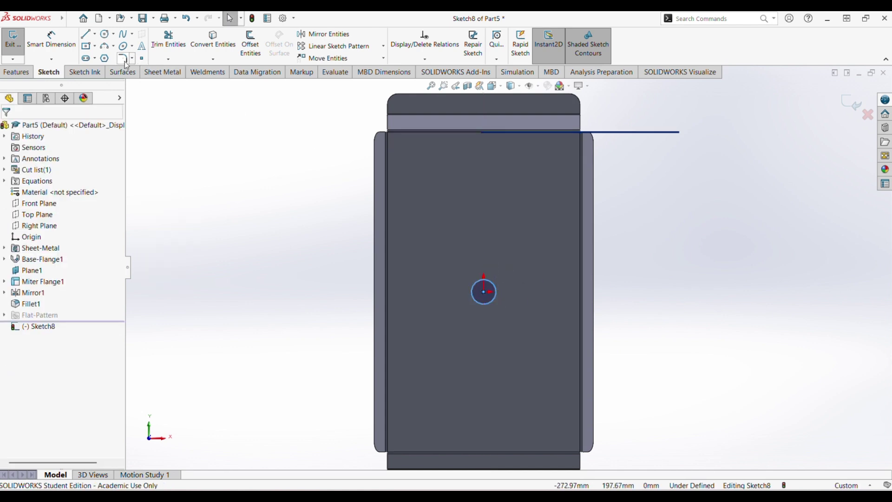
Step: Sketch a vertical straight slot about 70 mm long and 24 mm wide between the circle and the plate's right long edge
click(87, 59)
click(544, 247)
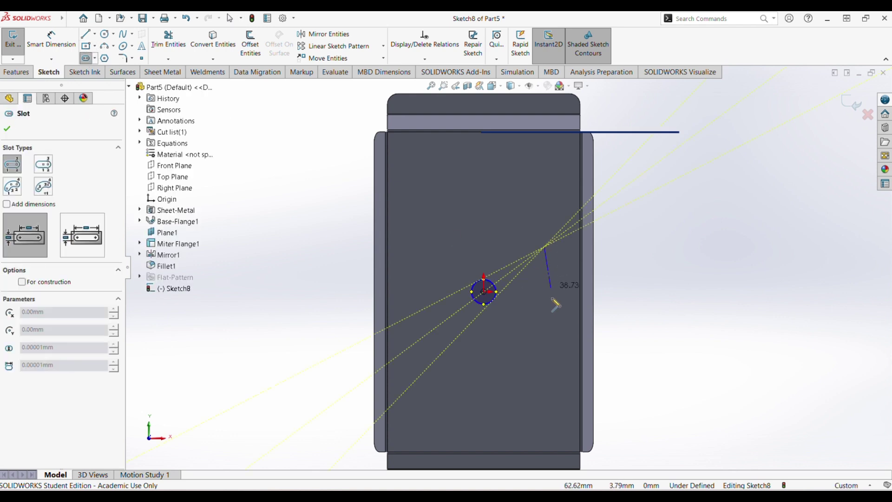
click(544, 321)
click(557, 322)
key(Escape)
Step: Dimension the horizontal distance between the circle's centre and the slot's centreline as 65 mm
right_drag(624, 286, 602, 215)
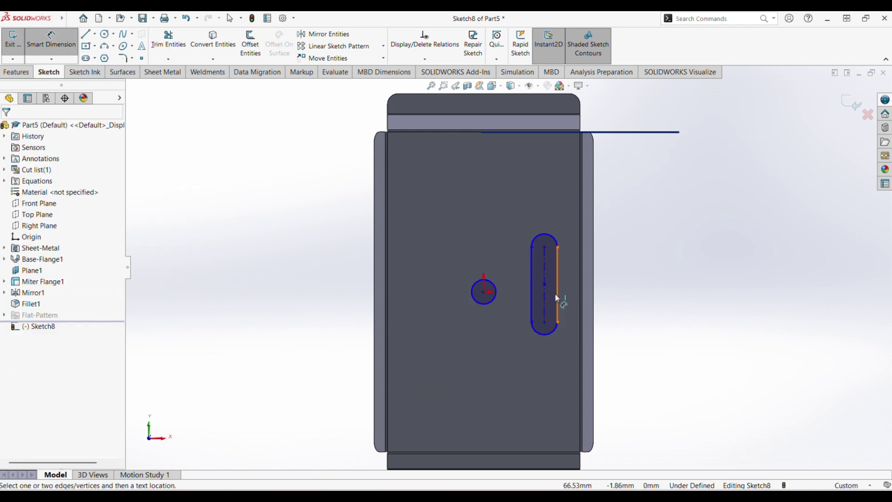
click(546, 301)
click(484, 292)
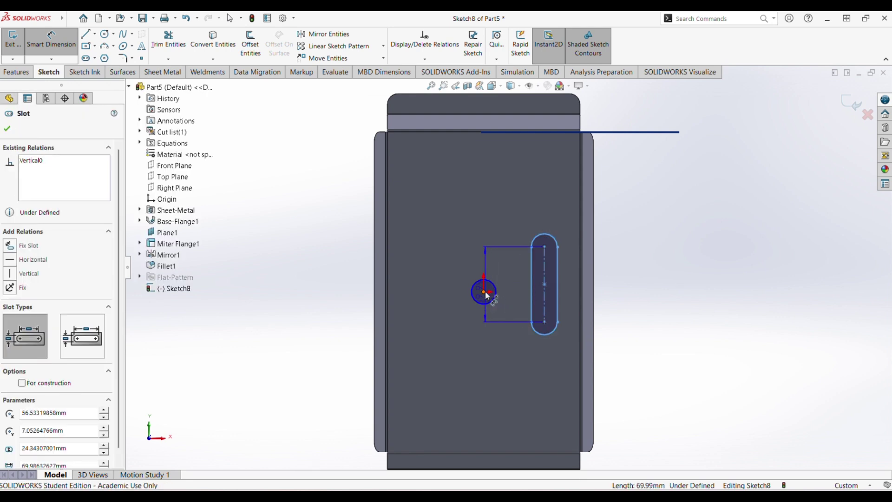
click(524, 288)
text(65)
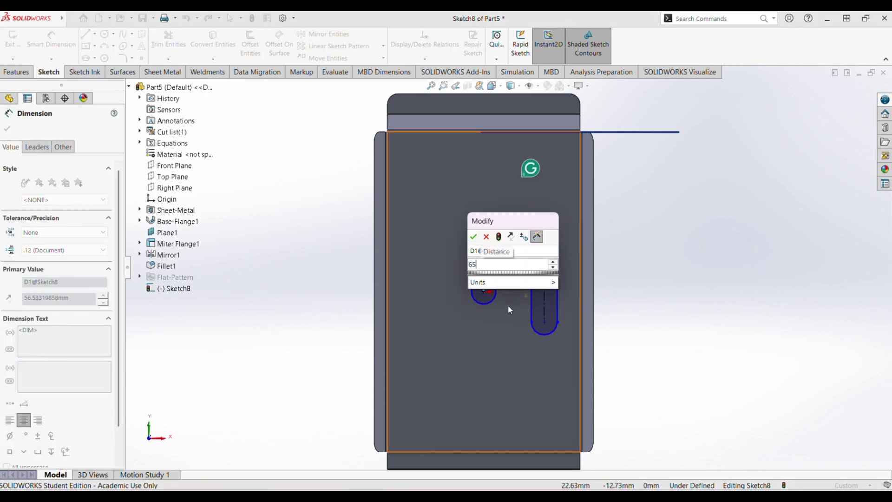
key(Return)
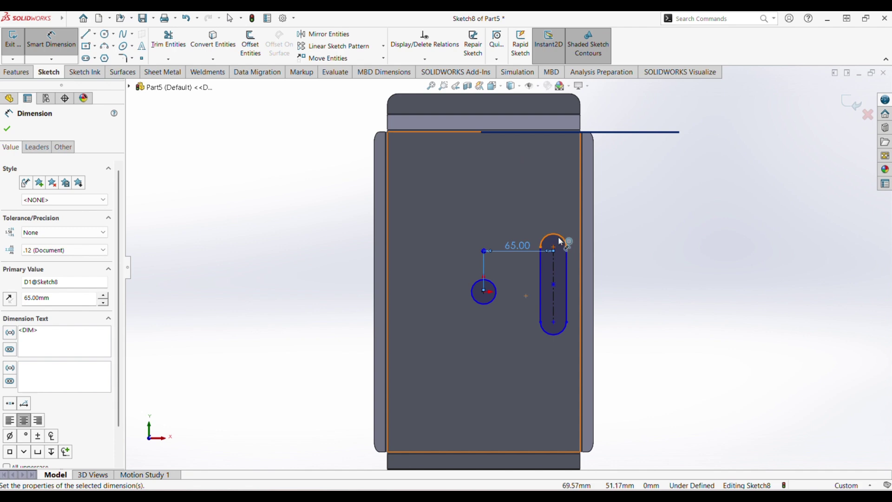
Step: Dimension the slot's rounded end with a 5 mm radius
click(560, 242)
click(575, 224)
text(5)
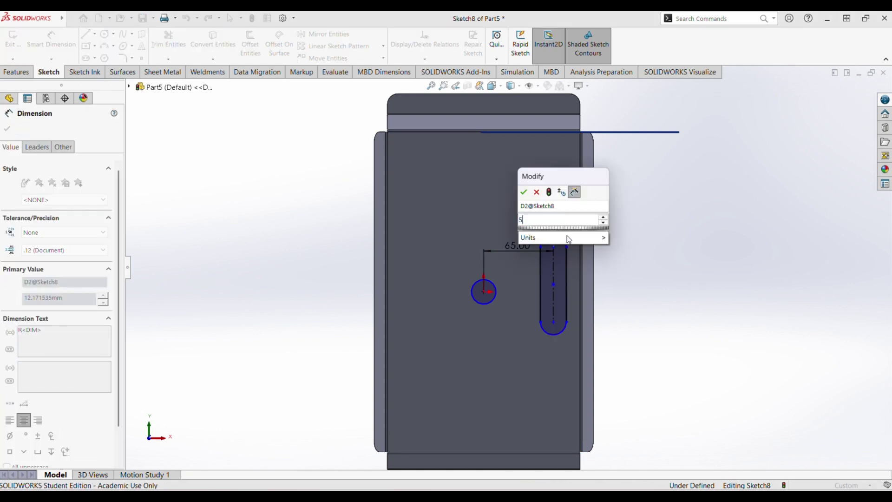
key(Return)
scroll(555, 272, down, 3)
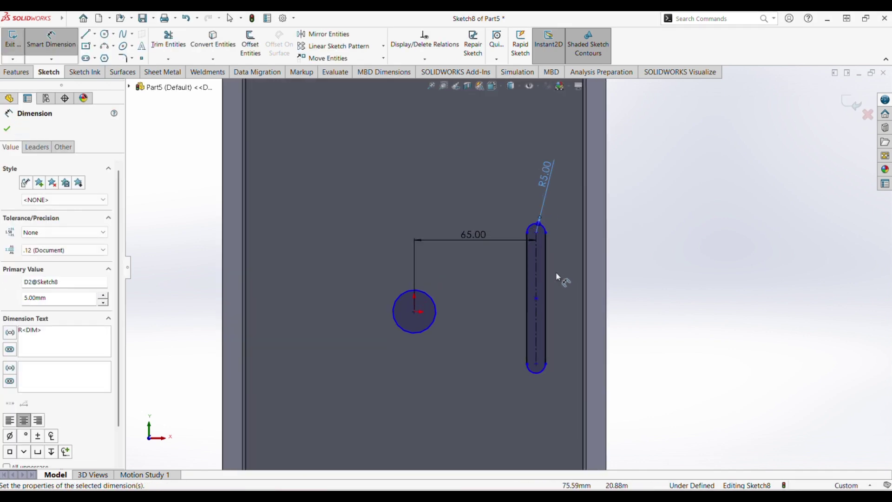
scroll(555, 270, up, 1)
key(Escape)
scroll(529, 270, down, 2)
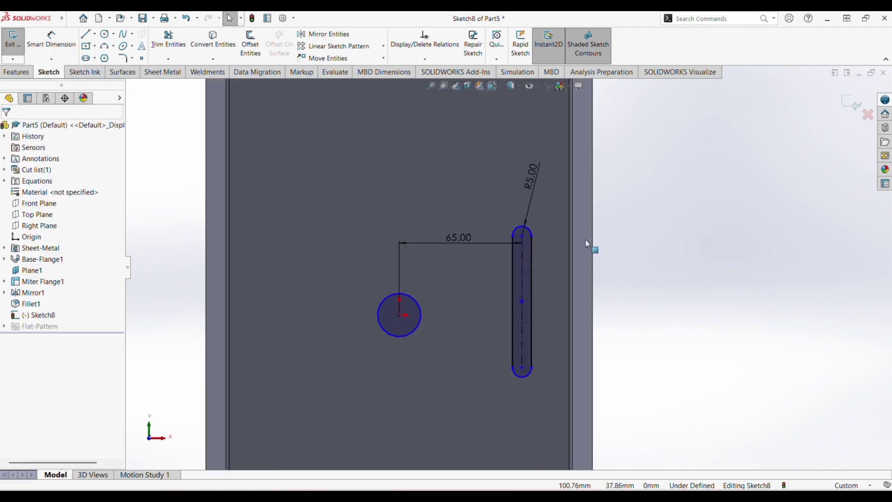
Step: Add a horizontal relation between the slot's midpoint and the circle's centre
right_drag(649, 283, 644, 213)
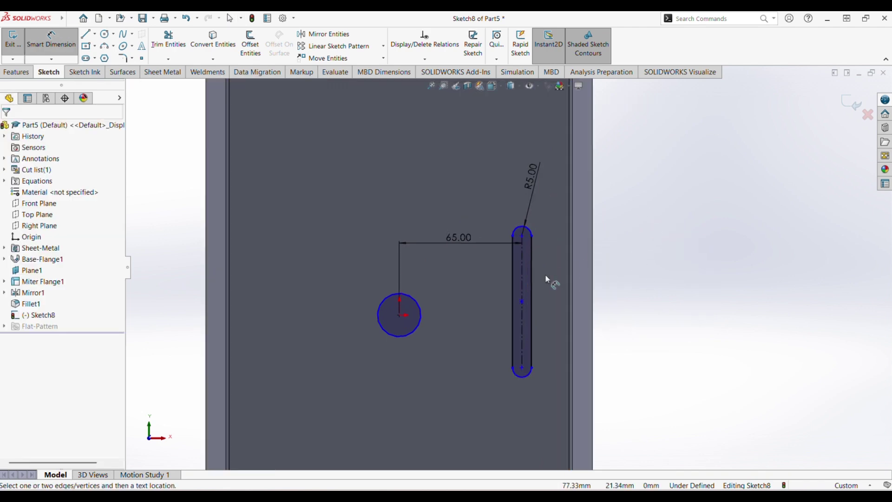
key(Escape)
click(522, 300)
click(400, 315)
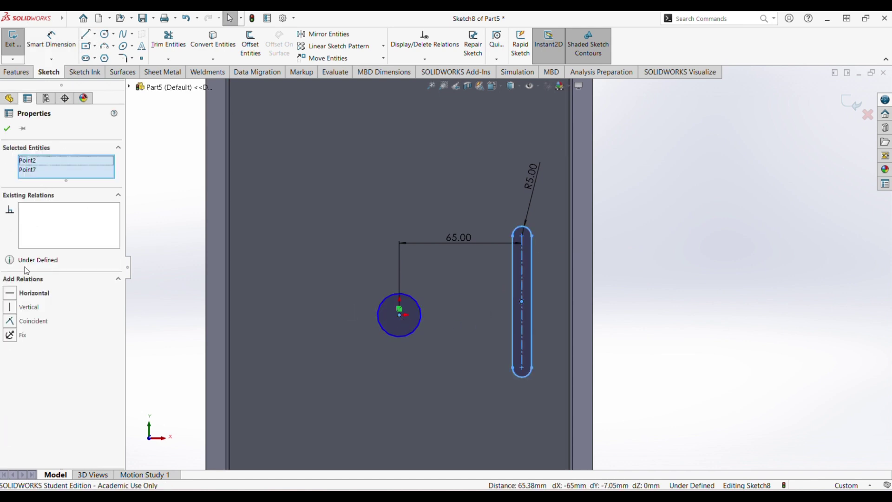
click(14, 293)
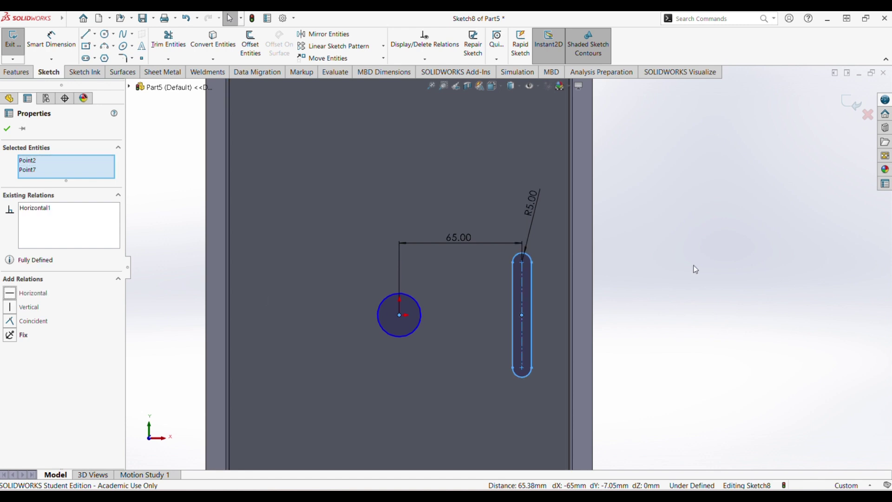
click(635, 304)
Step: Dimension the slot's straight side as 100 mm long
right_drag(640, 321, 640, 202)
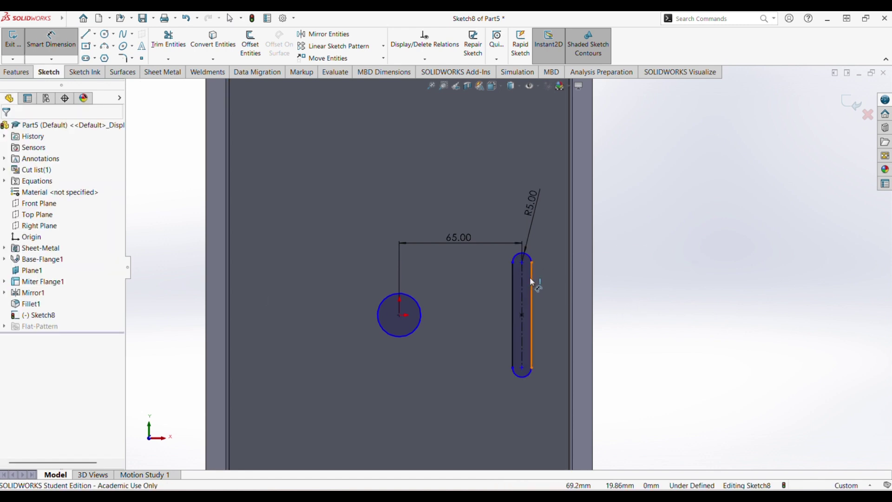
click(532, 280)
click(557, 279)
text(100)
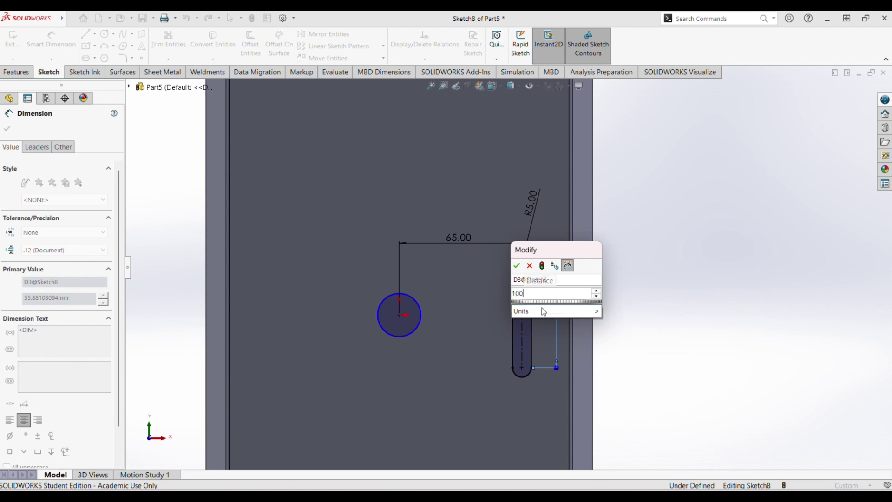
key(Return)
scroll(548, 305, up, 3)
key(Escape)
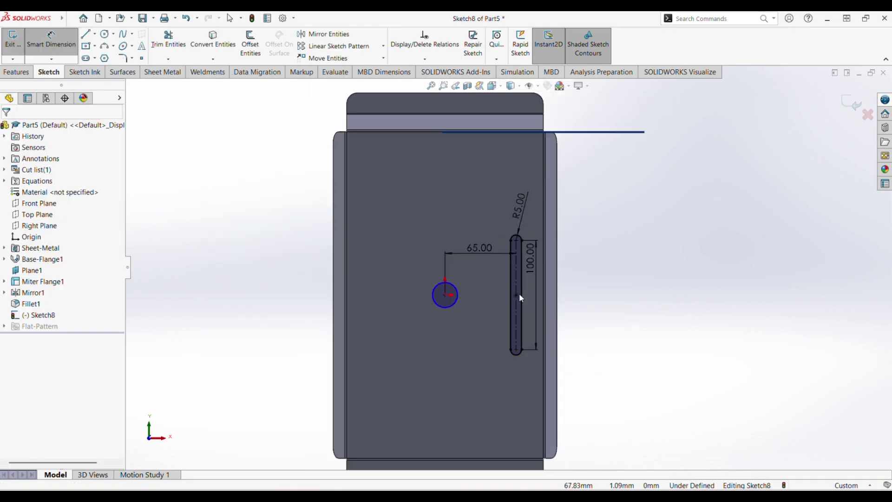
scroll(519, 293, down, 1)
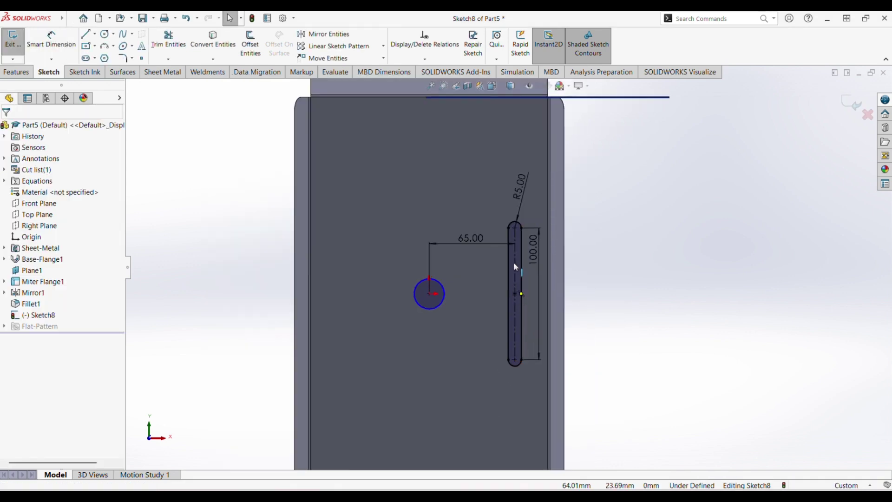
Step: Dimension the circle at the origin with a 20 mm diameter
right_drag(269, 307, 232, 174)
click(436, 288)
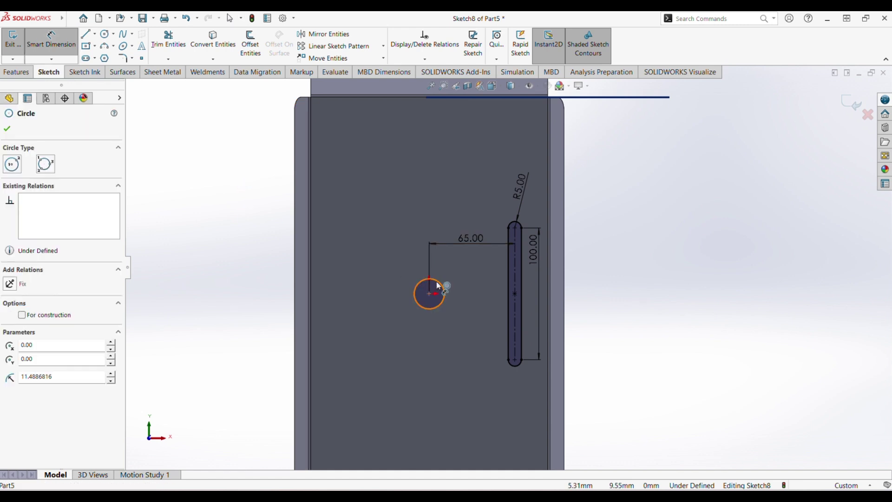
click(472, 277)
text(20)
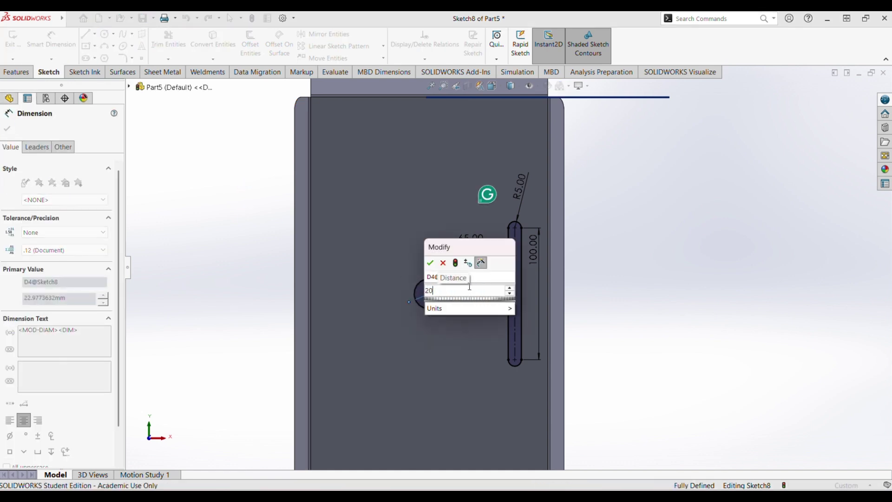
key(Return)
key(Escape)
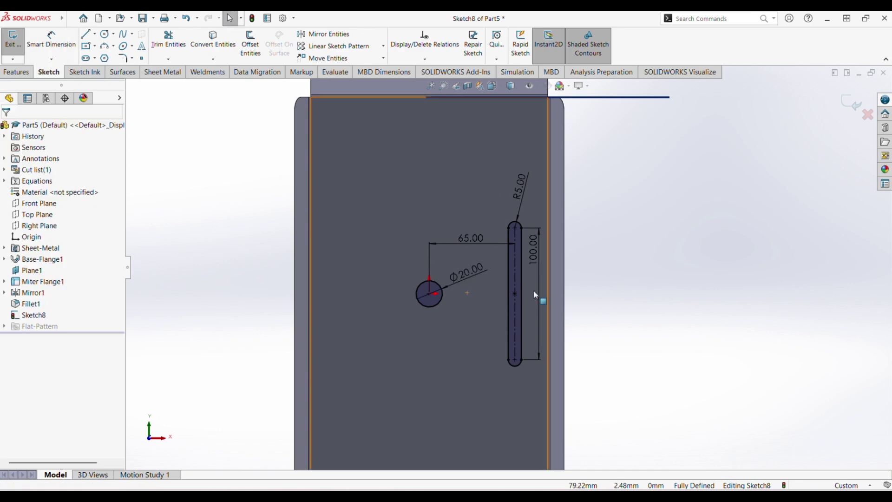
scroll(520, 298, up, 1)
scroll(497, 316, down, 2)
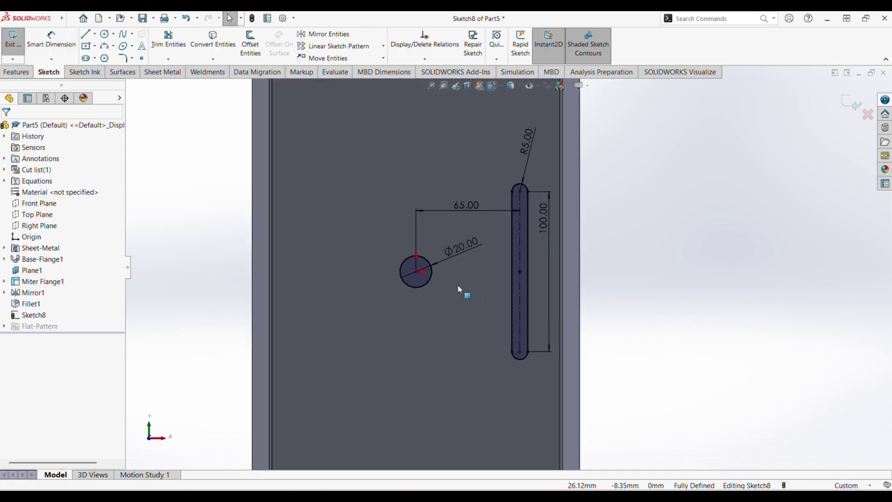
Step: Sketch a vertical line about 27 mm long upward from the circle's centre
key(l)
click(416, 272)
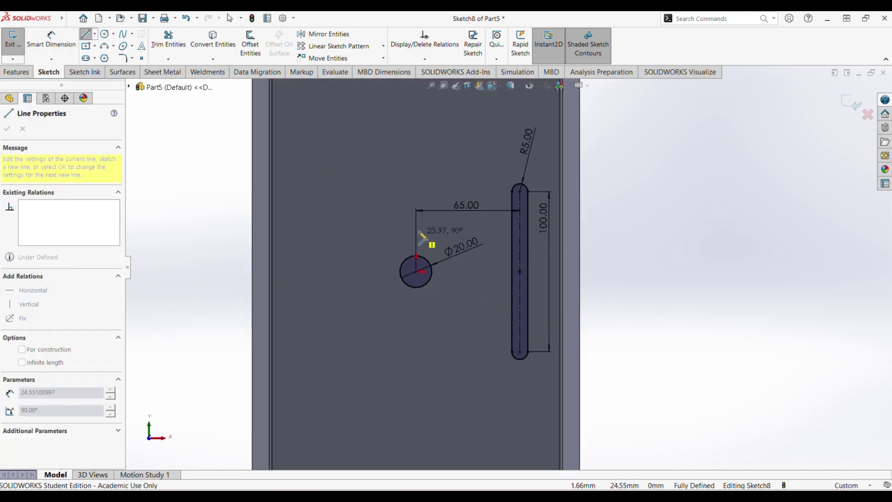
click(416, 228)
key(Escape)
click(416, 241)
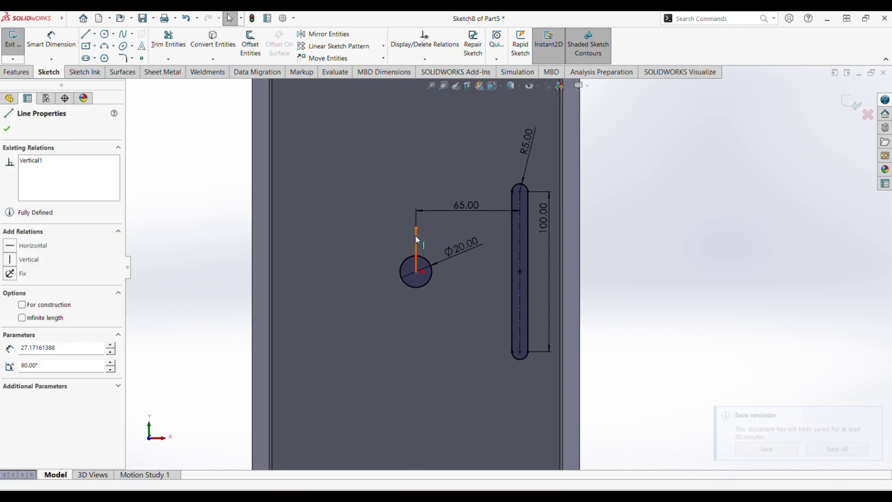
click(456, 209)
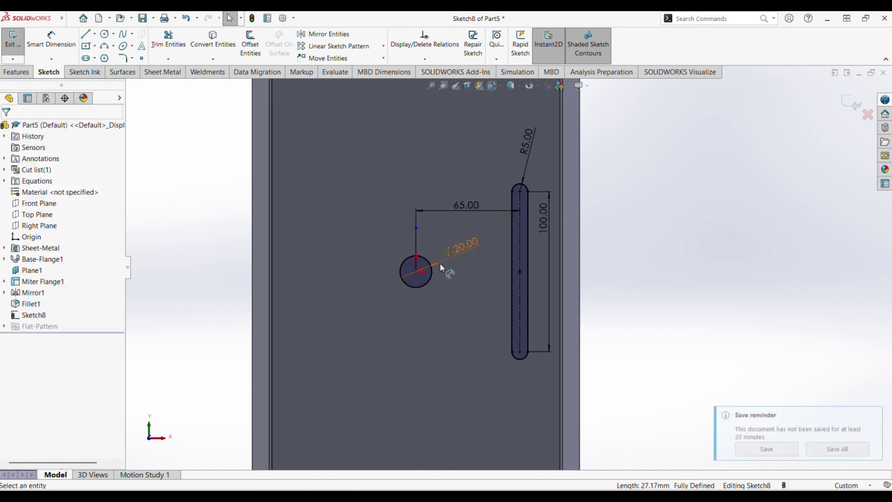
Step: Mirror the 100 mm slot about the short vertical line through the origin, keeping the original
click(529, 201)
click(325, 34)
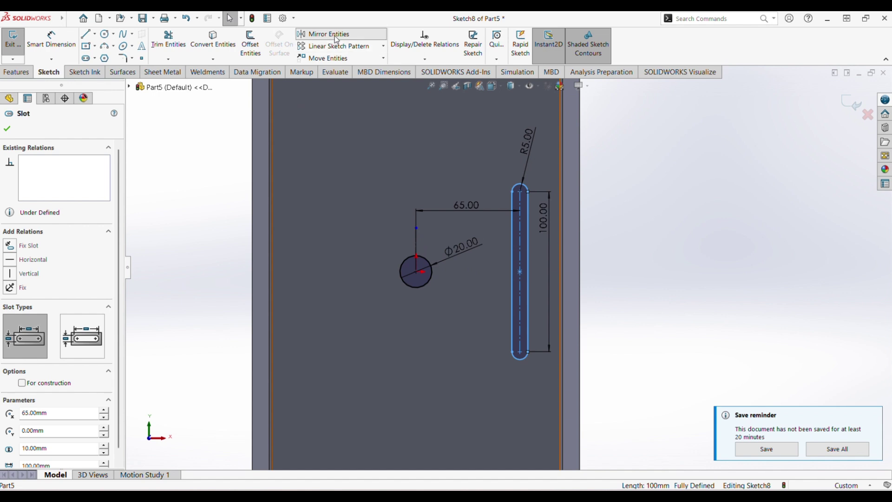
click(80, 269)
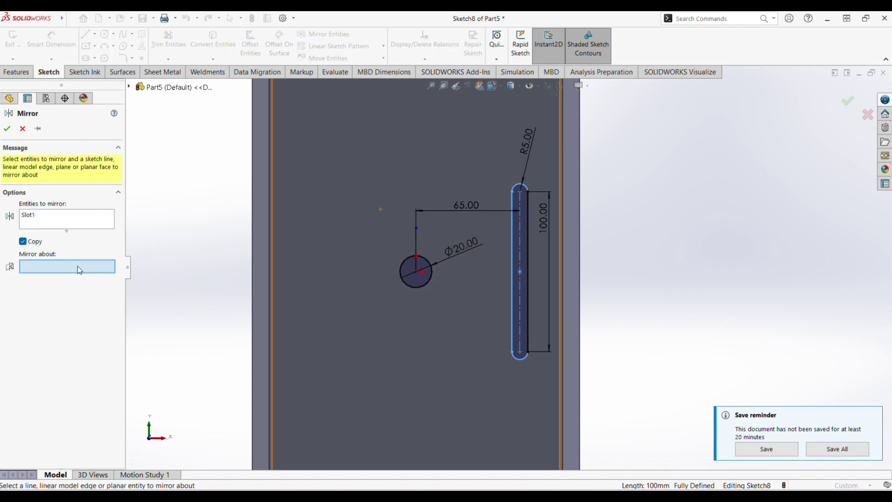
click(415, 239)
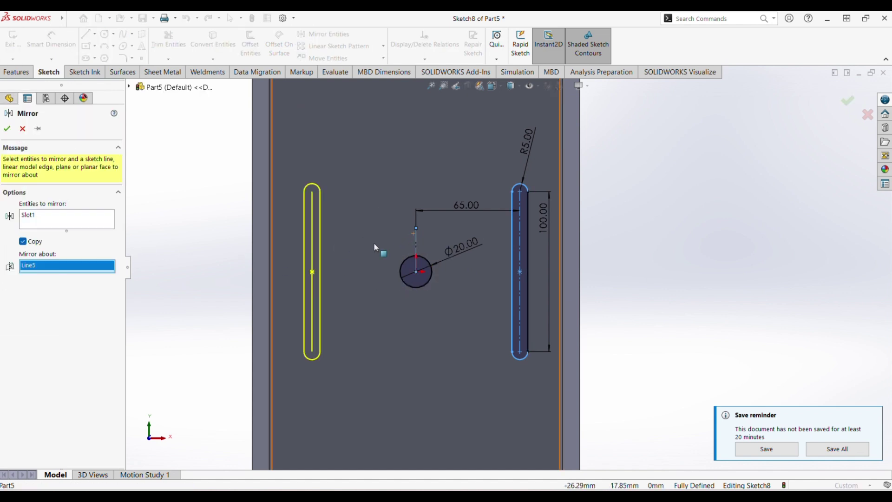
click(6, 128)
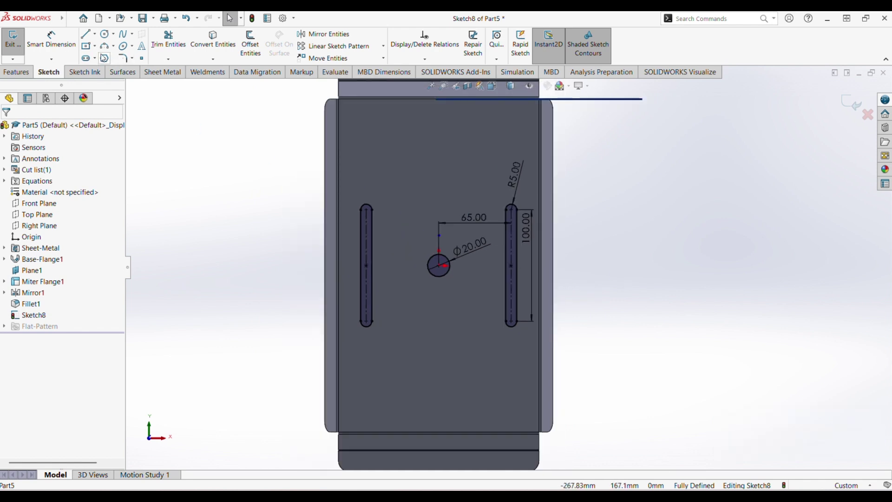
Step: Sketch a vertical straight slot across the central circle, about 60 mm between its end centres and about 10.6 mm wide
click(86, 59)
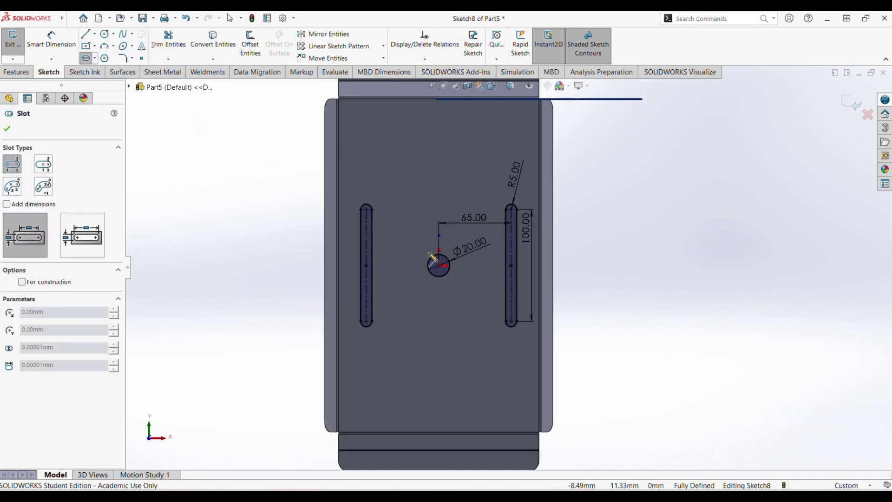
click(438, 298)
click(444, 289)
key(Escape)
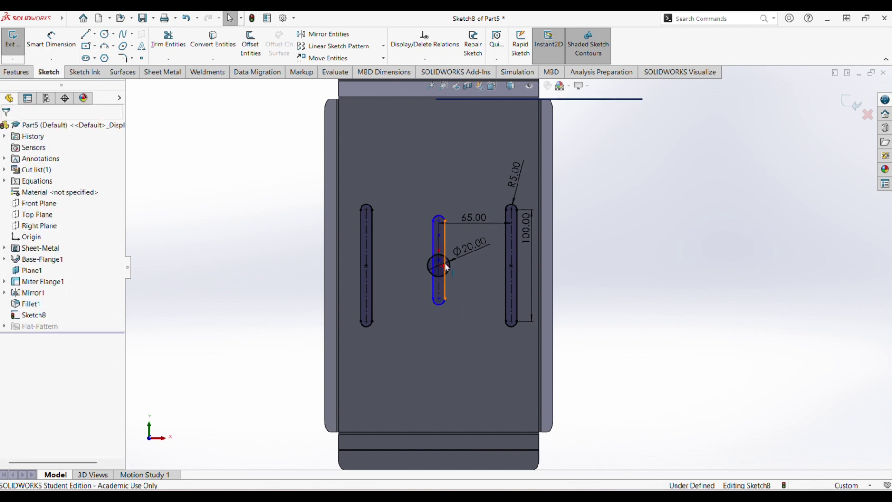
Step: Make the central slot's midpoint coincident with the circle's centre
scroll(442, 263, down, 5)
click(440, 256)
ctrl+click(440, 271)
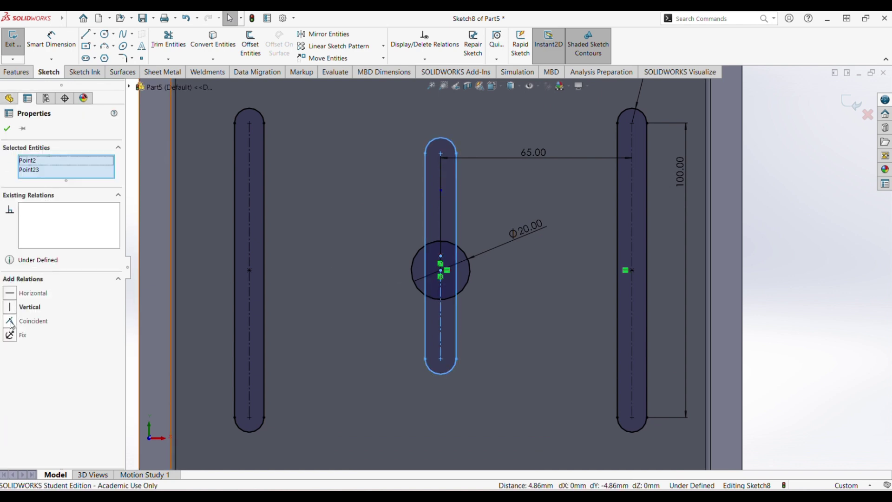
key(Escape)
scroll(705, 217, up, 5)
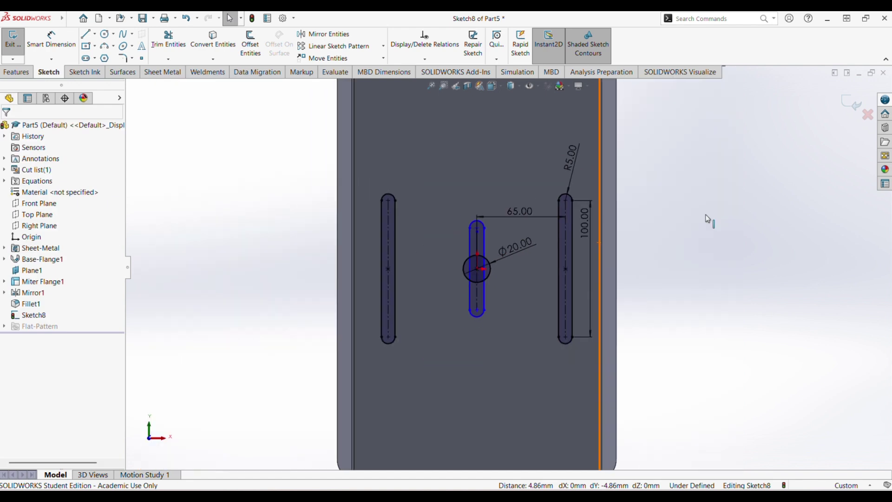
Step: Dimension the central slot's straight side as 60 mm long
right_drag(710, 256, 708, 204)
click(507, 247)
scroll(503, 243, down, 2)
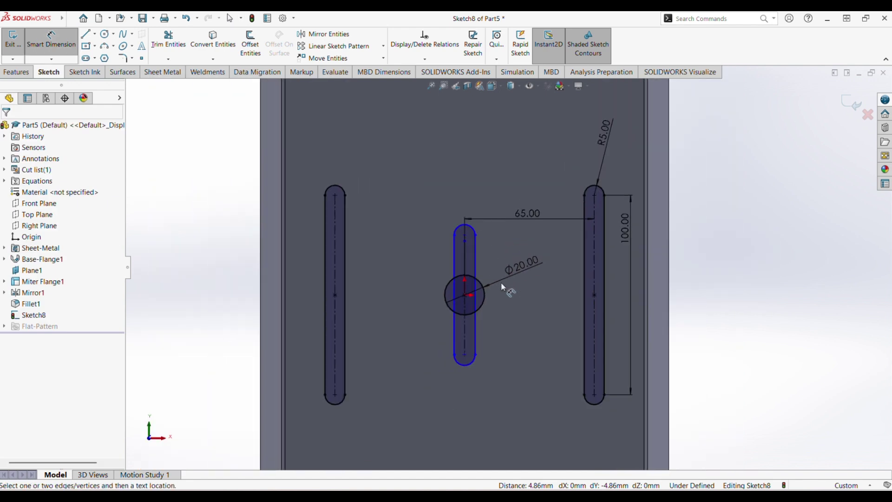
click(474, 270)
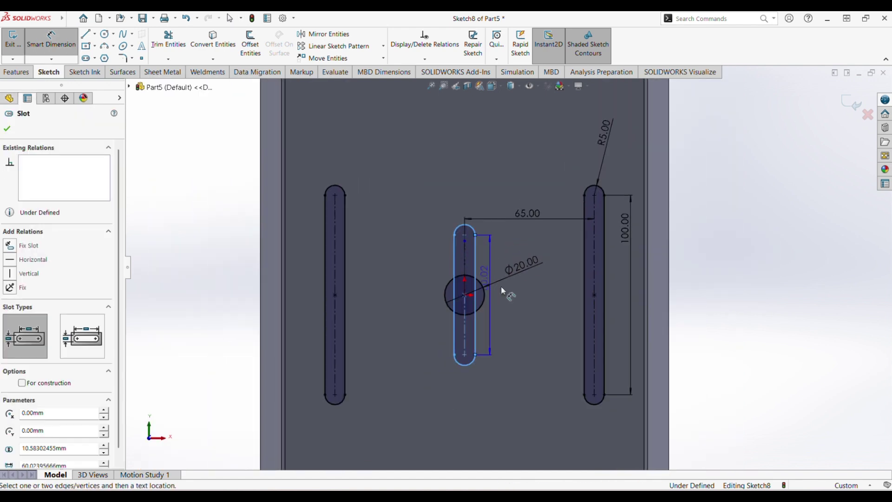
click(534, 325)
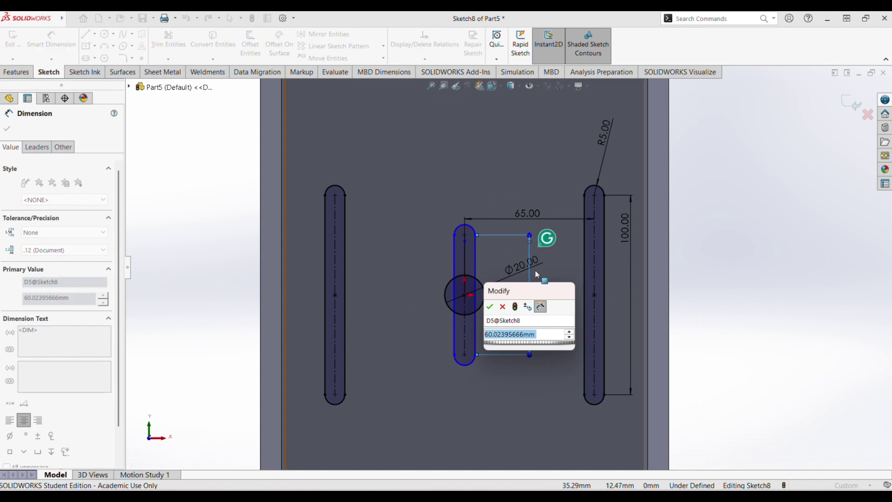
text(60)
key(Return)
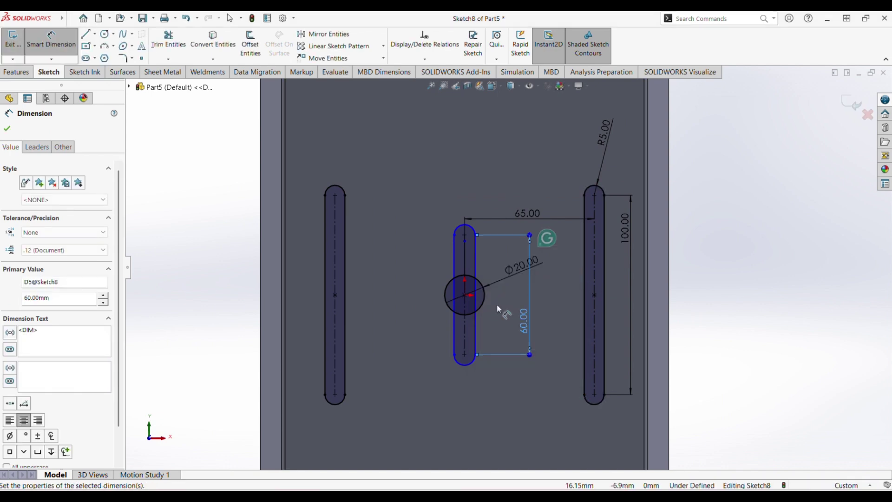
key(Escape)
key(Escape)
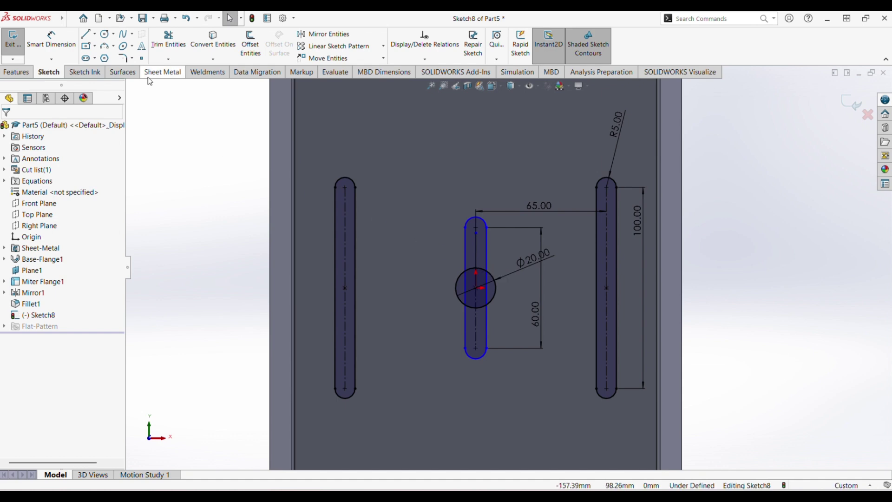
Step: Trim away the central slot's side-line segments that lie inside the 20 mm circle
click(168, 39)
scroll(541, 299, down, 5)
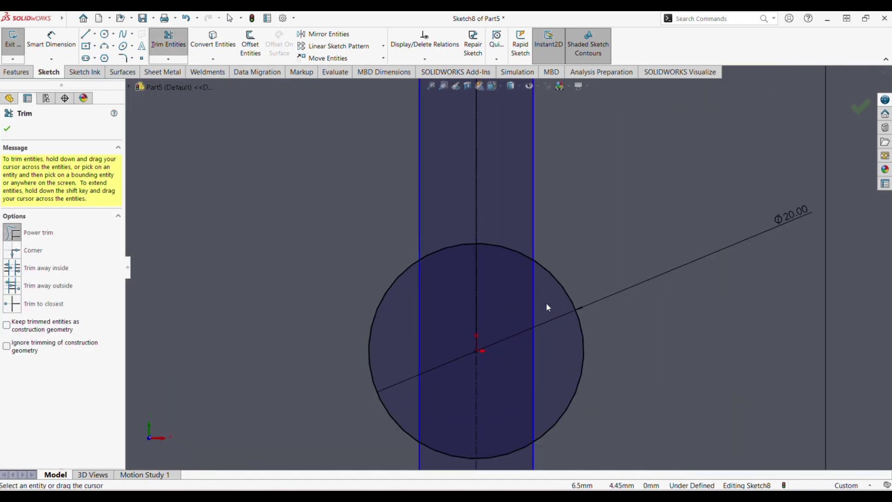
drag(546, 302, 505, 300)
click(465, 253)
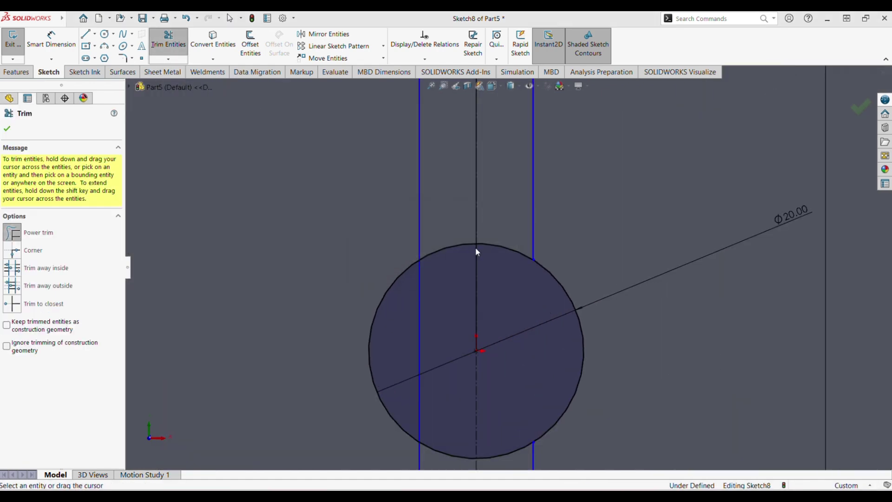
scroll(451, 286, up, 6)
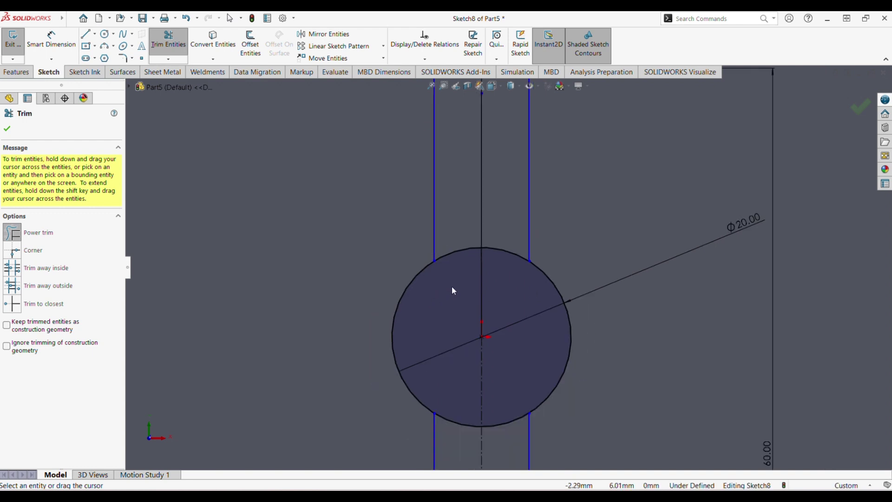
scroll(515, 316, down, 3)
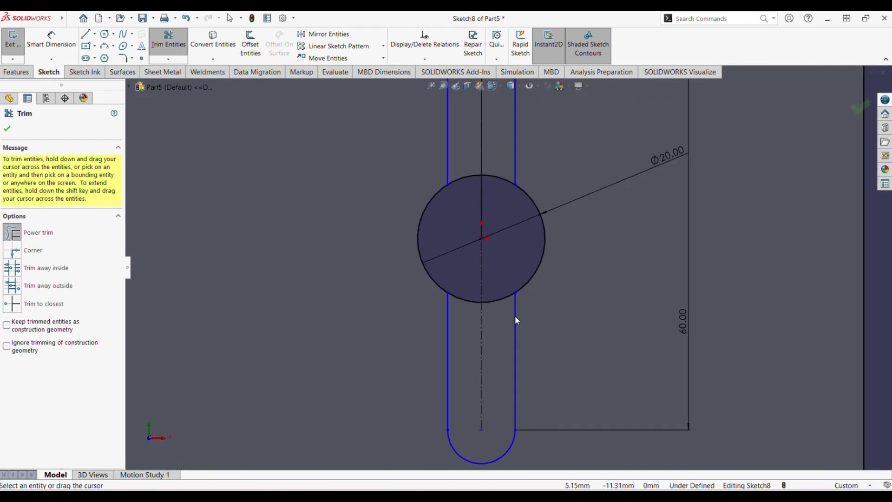
scroll(510, 314, up, 3)
key(Escape)
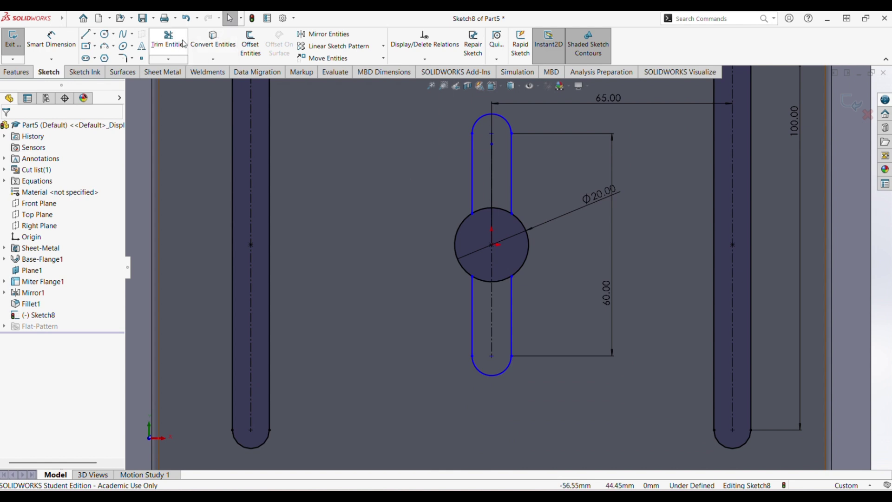
Step: Trim away the arcs of the 20 mm circle that lie inside the central slot
click(168, 40)
drag(499, 269, 499, 289)
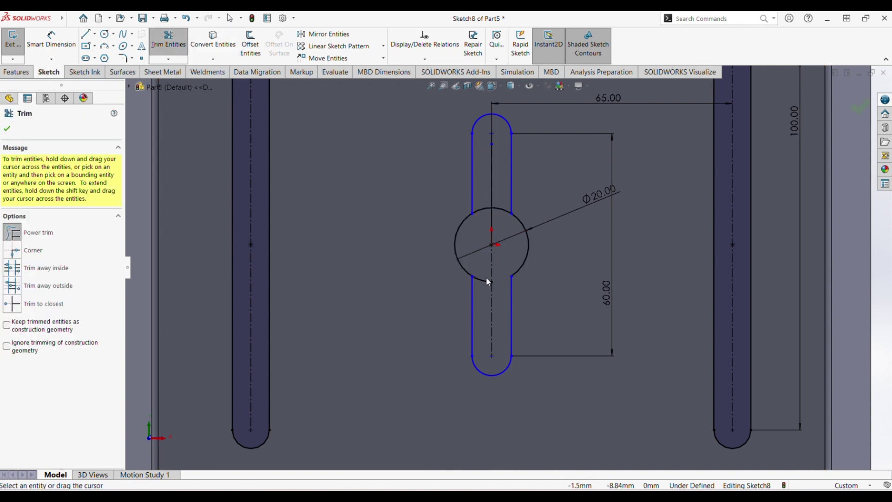
drag(506, 201, 501, 223)
key(Escape)
scroll(511, 232, up, 6)
scroll(539, 158, down, 3)
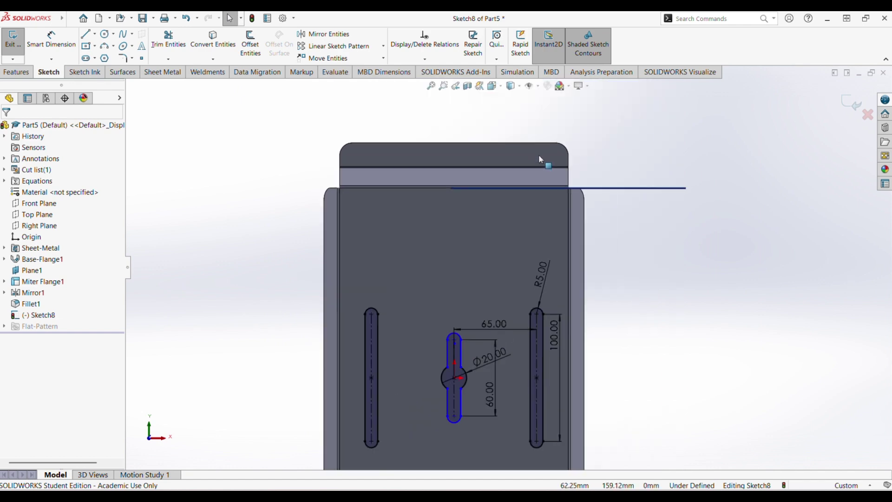
Step: Dimension the central slot's upper end arc with a 5 mm radius
right_drag(560, 372, 579, 247)
scroll(459, 348, down, 5)
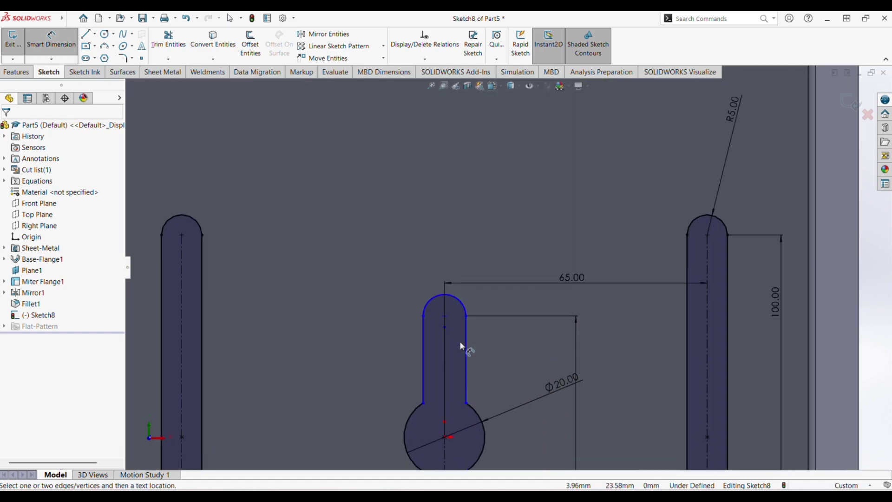
click(463, 309)
click(529, 268)
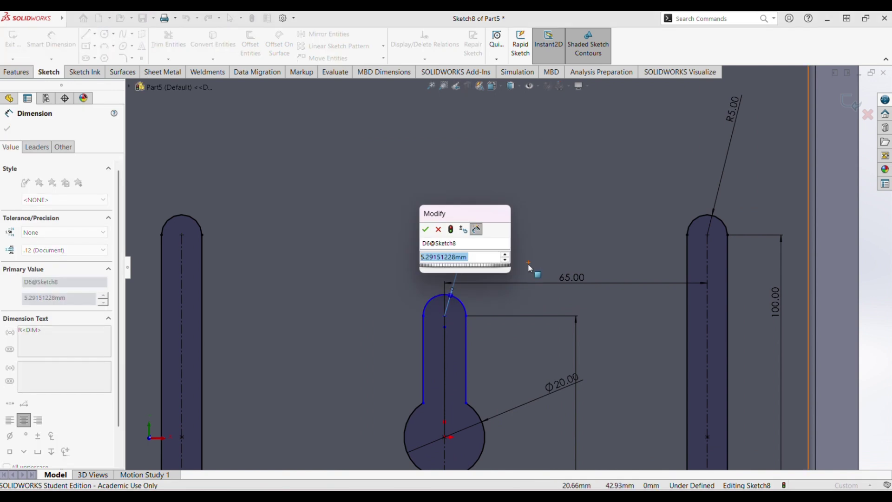
text(5)
key(Return)
scroll(475, 311, up, 3)
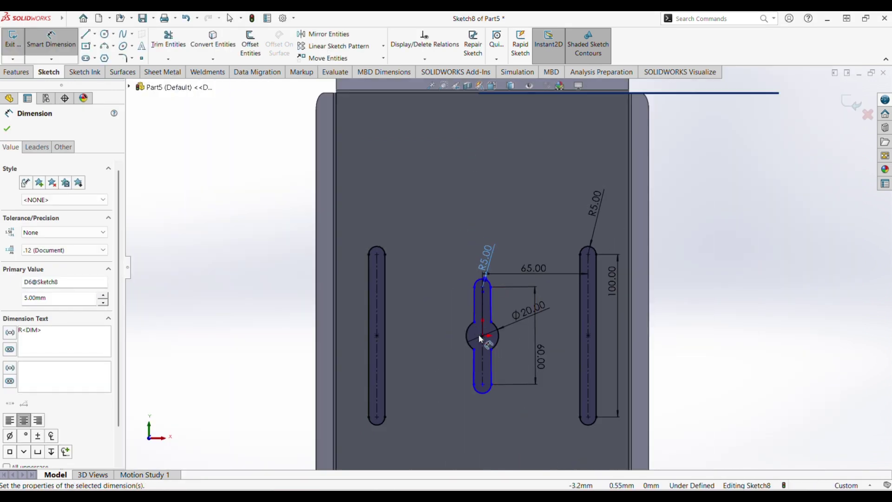
Step: Dimension the central slot's lower end arc with a 5 mm radius
scroll(478, 333, down, 3)
click(470, 410)
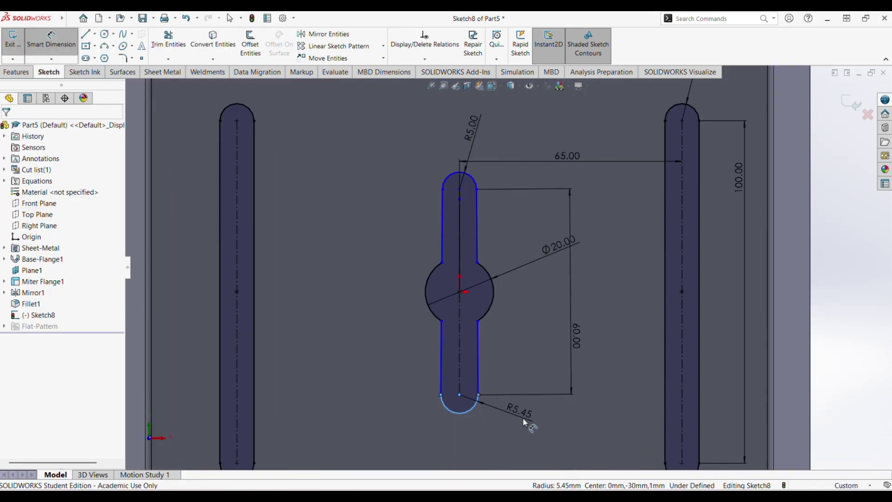
click(523, 417)
text(5)
key(Return)
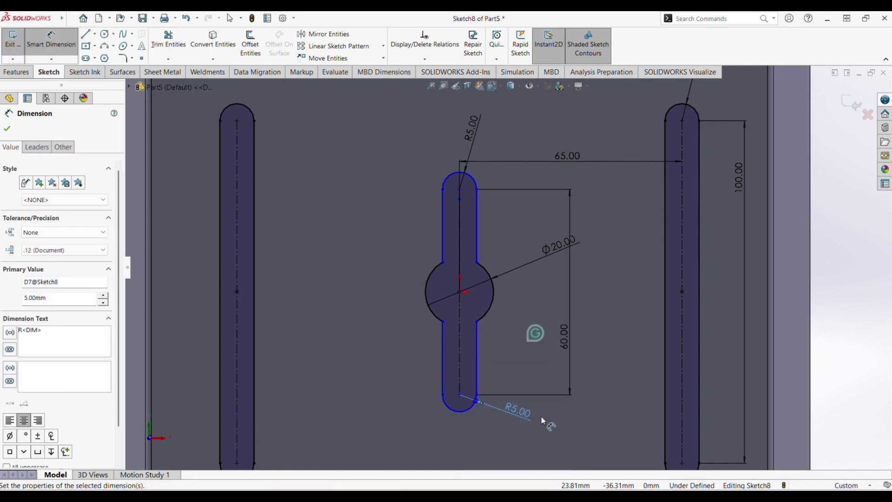
key(Escape)
click(477, 222)
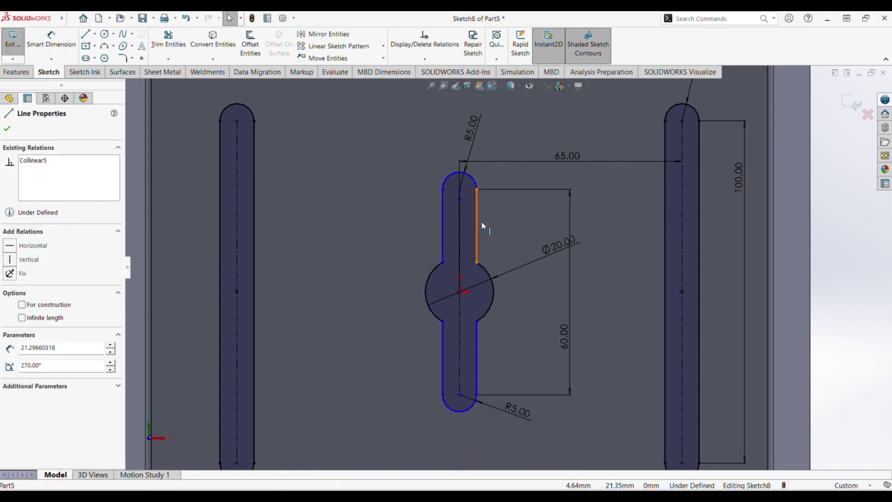
key(Escape)
Step: Sketch a vertical straight slot near the upper flange's right corner, about 6.4 mm between end centres and about 6.6 mm wide
scroll(523, 241, up, 5)
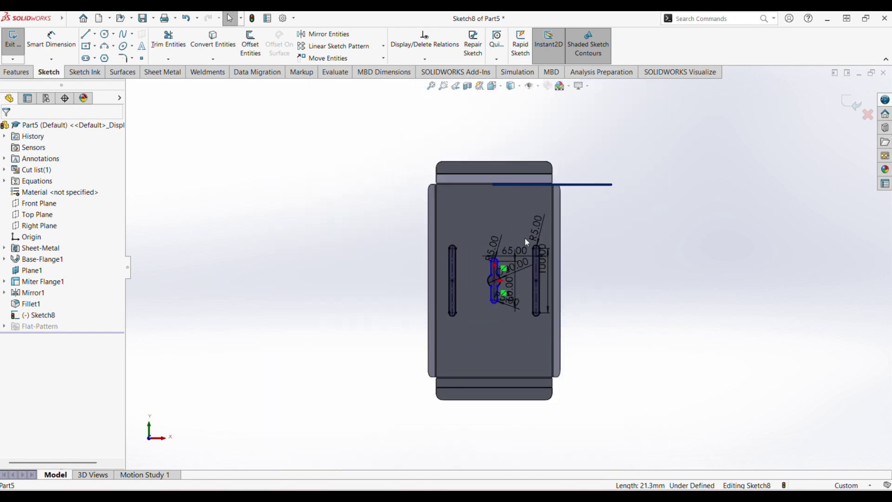
scroll(552, 212, down, 1)
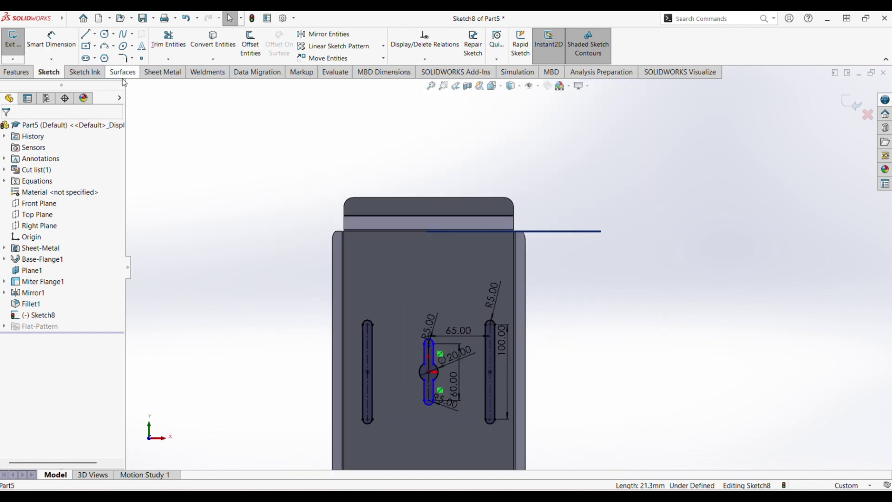
click(88, 59)
scroll(516, 246, down, 3)
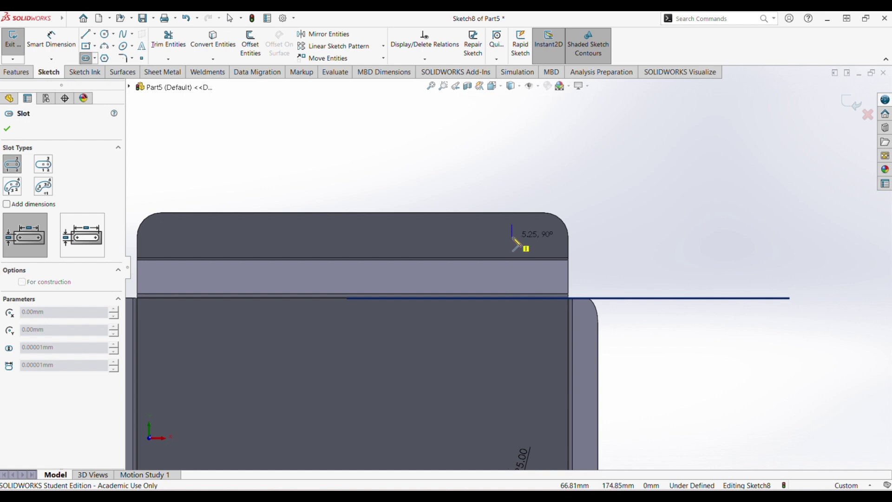
click(519, 241)
key(Escape)
Step: Dimension the upper flange slot's end arc with a 3 mm radius
right_drag(528, 239, 533, 210)
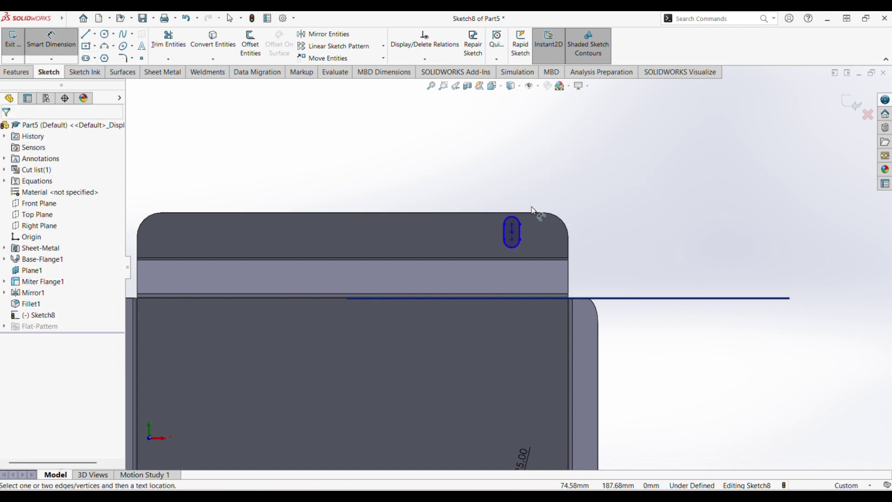
click(520, 226)
click(542, 205)
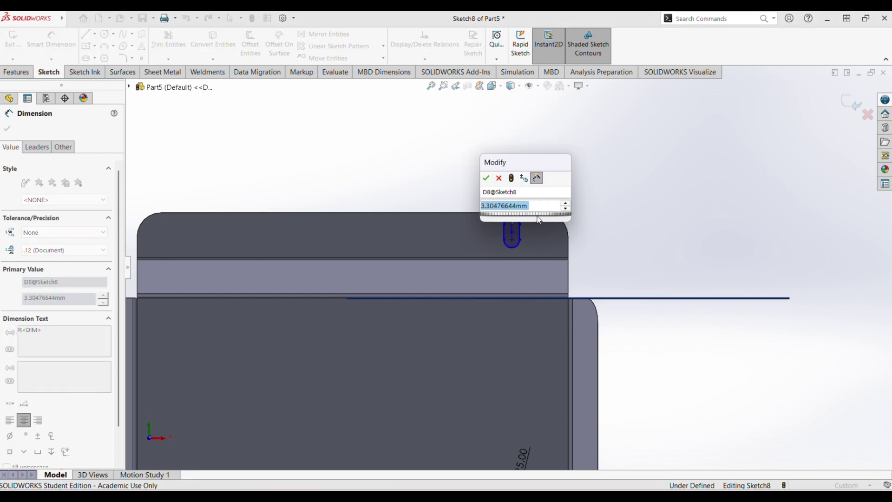
text(3)
key(Return)
Step: Dimension the straight side of the upper flange slot as 6.5 mm long
scroll(529, 244, down, 2)
scroll(513, 228, down, 2)
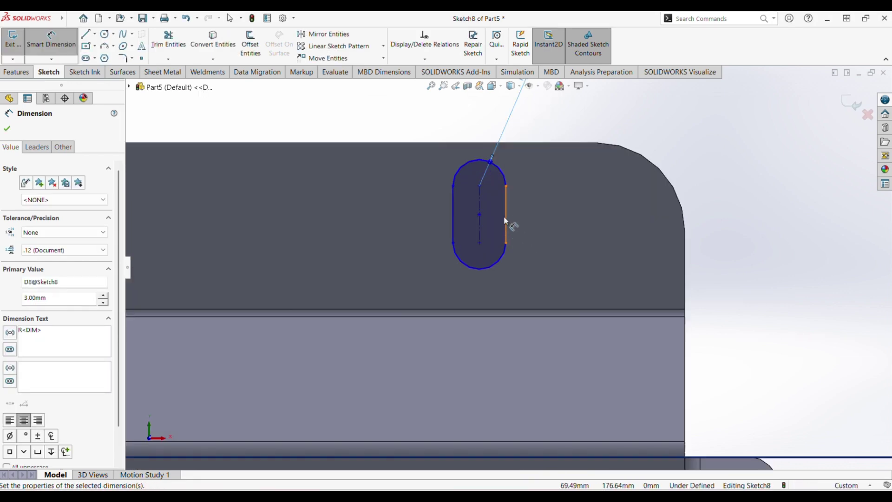
click(510, 213)
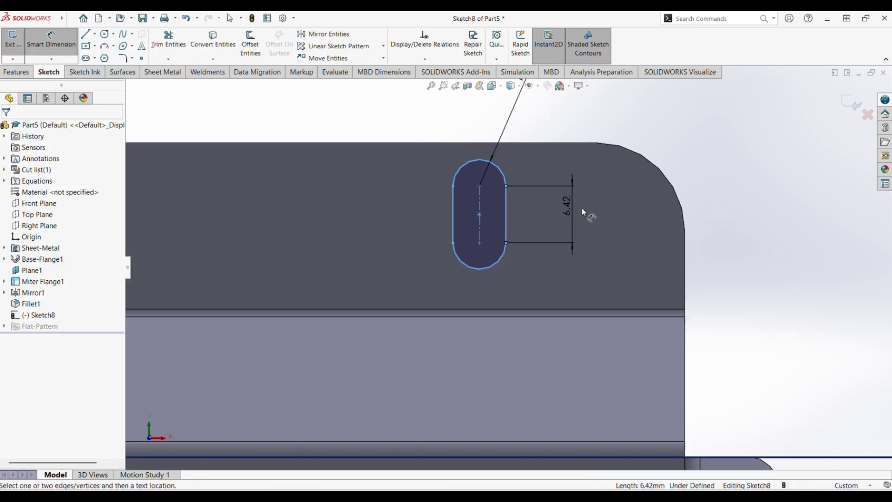
click(578, 213)
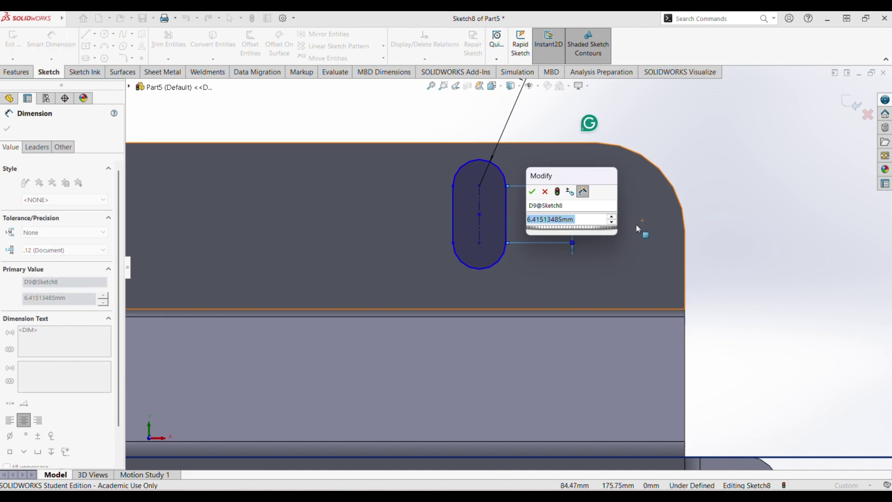
text(6)
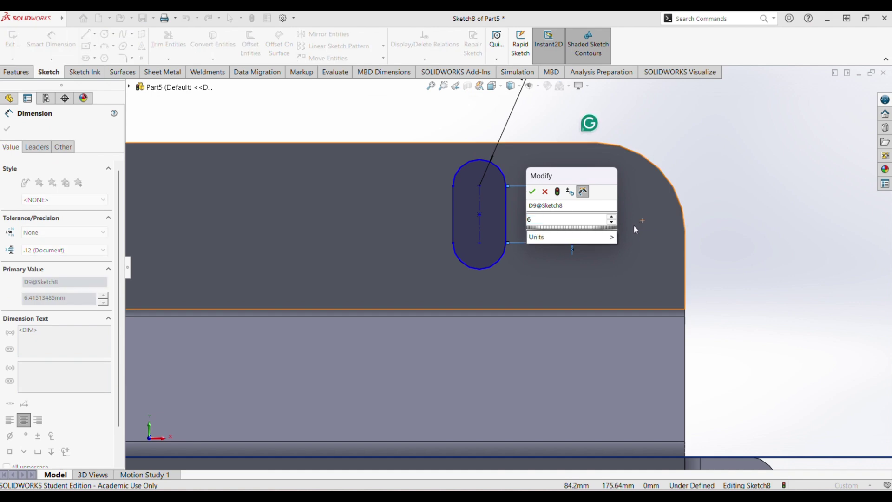
text(.5)
key(Return)
Step: Place the upper flange slot's midpoint 10 mm from the flange's outer edge with a dimension
scroll(504, 268, up, 5)
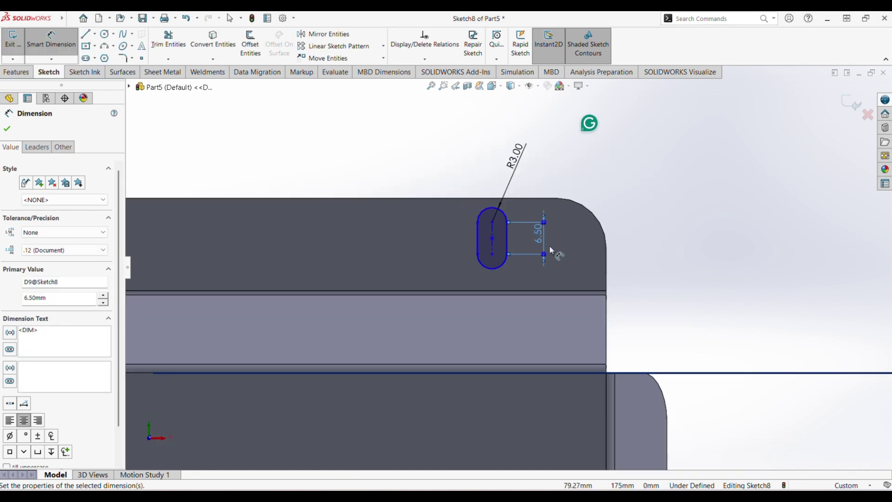
click(498, 242)
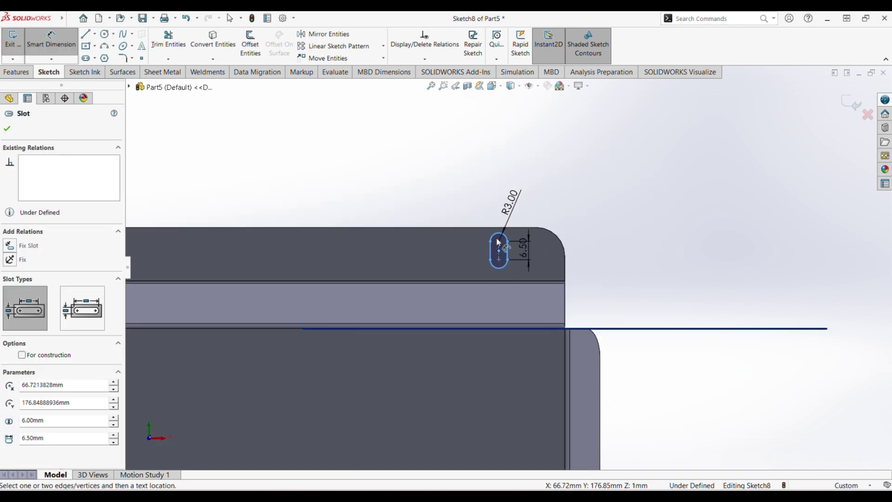
click(476, 227)
click(454, 256)
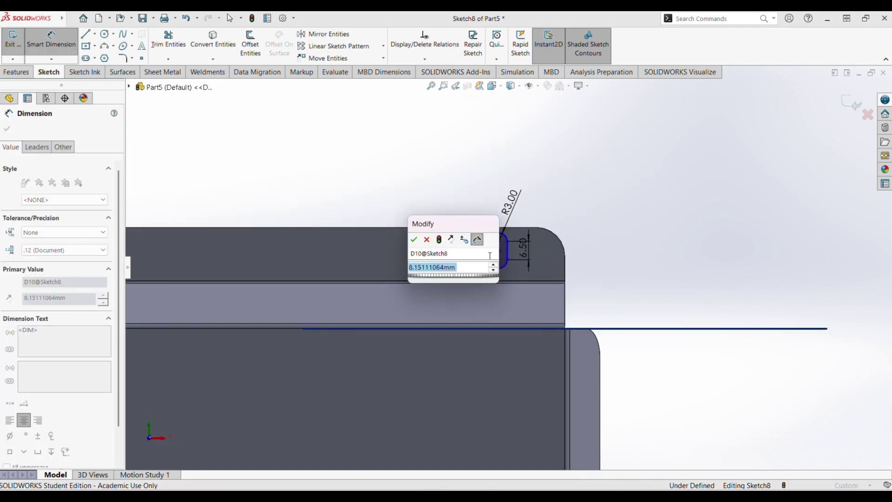
text(10)
key(Return)
scroll(502, 283, up, 3)
scroll(522, 291, down, 3)
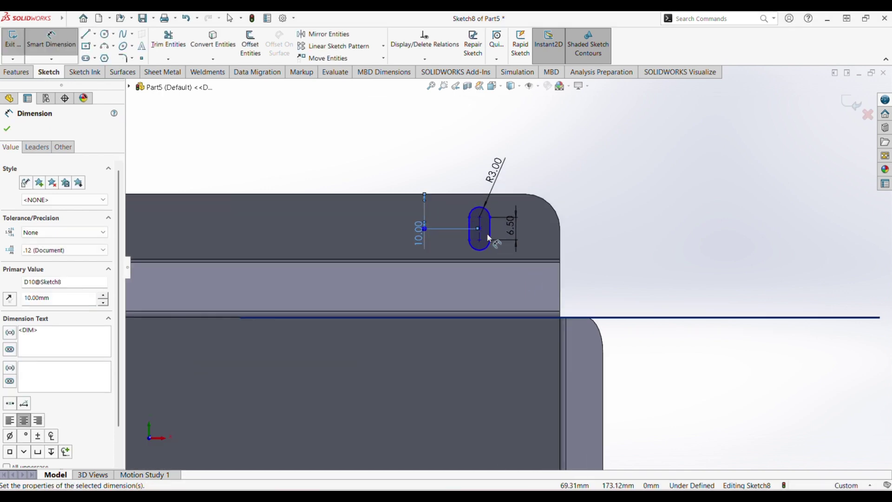
Step: Make the upper flange slot's centreline collinear with the centreline of the right side slot
key(Escape)
click(480, 224)
scroll(491, 302, up, 6)
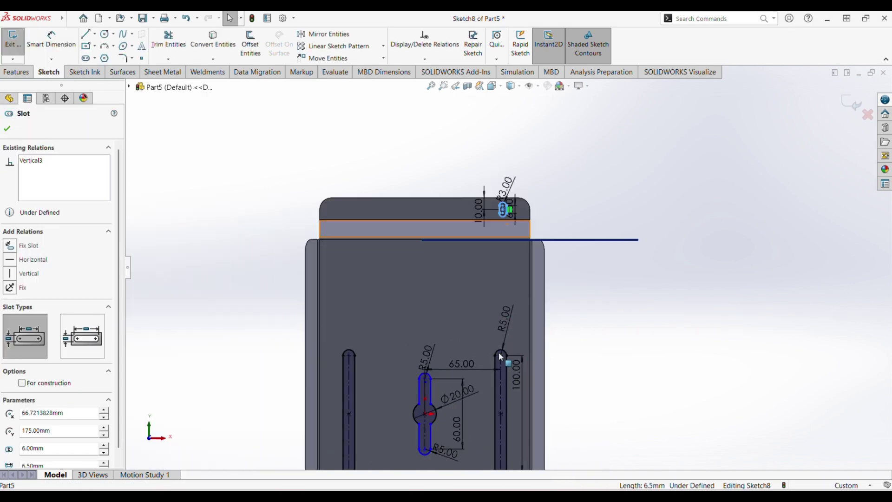
scroll(502, 351, down, 3)
ctrl+click(503, 351)
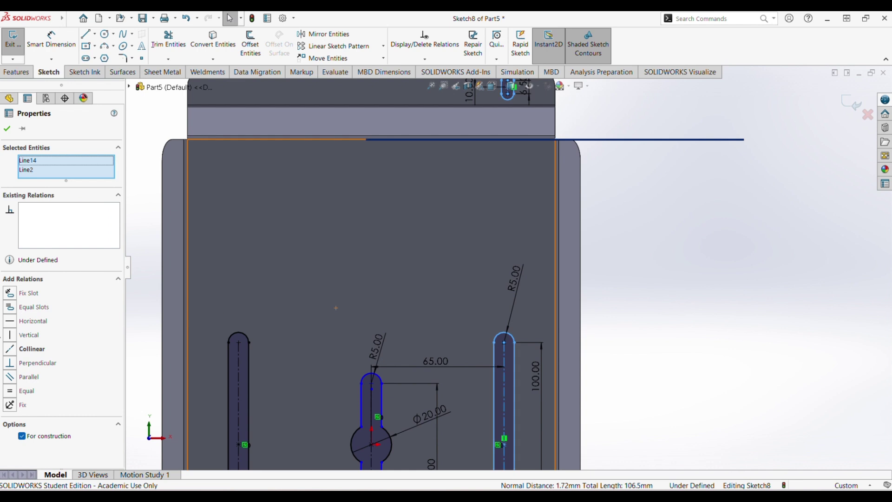
click(14, 352)
scroll(551, 229, up, 2)
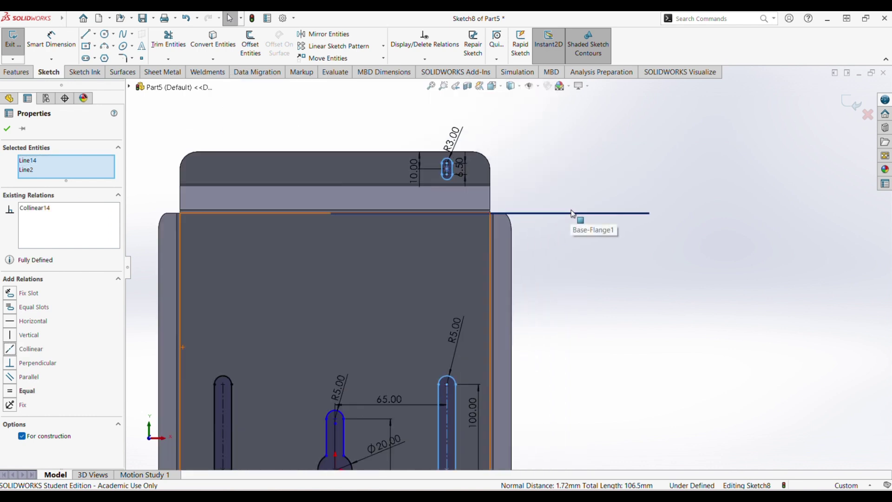
click(592, 171)
Step: Mirror a copy of the upper flange slot about the vertical centreline through the plate's centre
scroll(437, 177, down, 2)
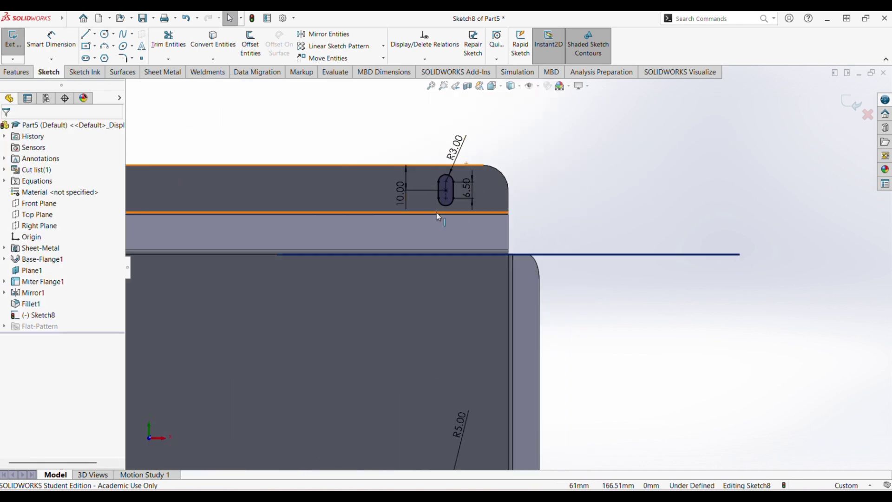
click(322, 35)
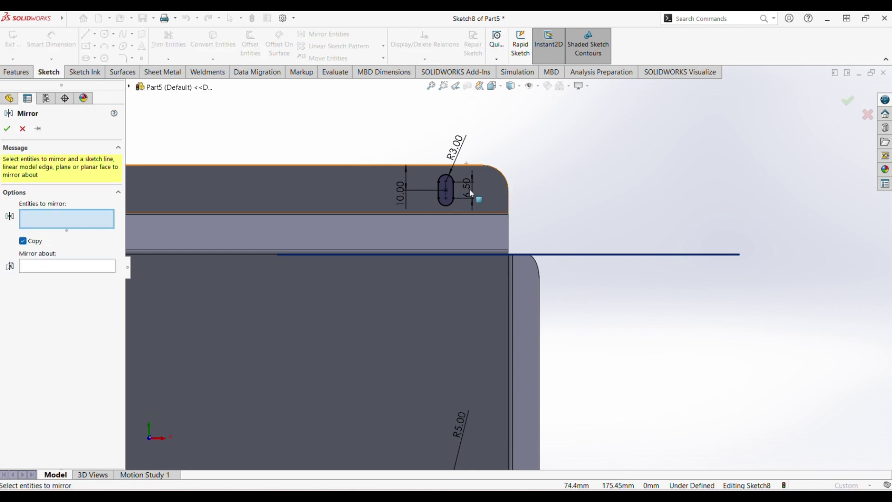
click(454, 193)
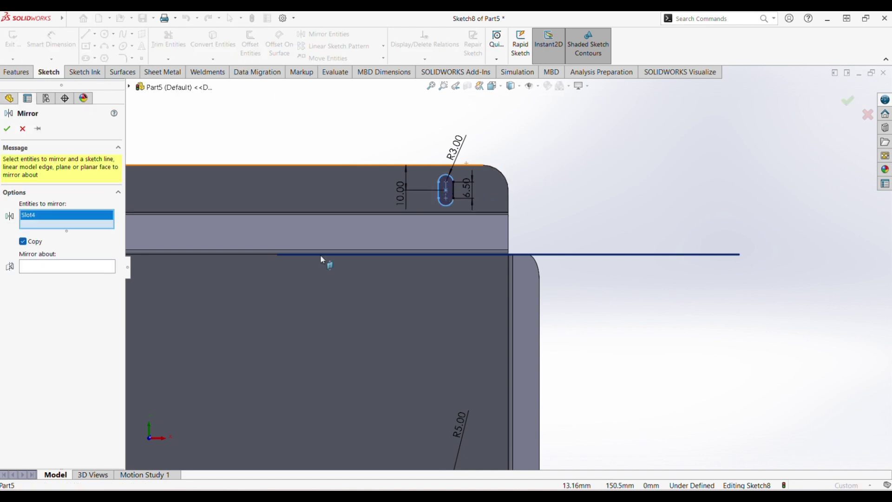
scroll(320, 255, up, 3)
click(62, 265)
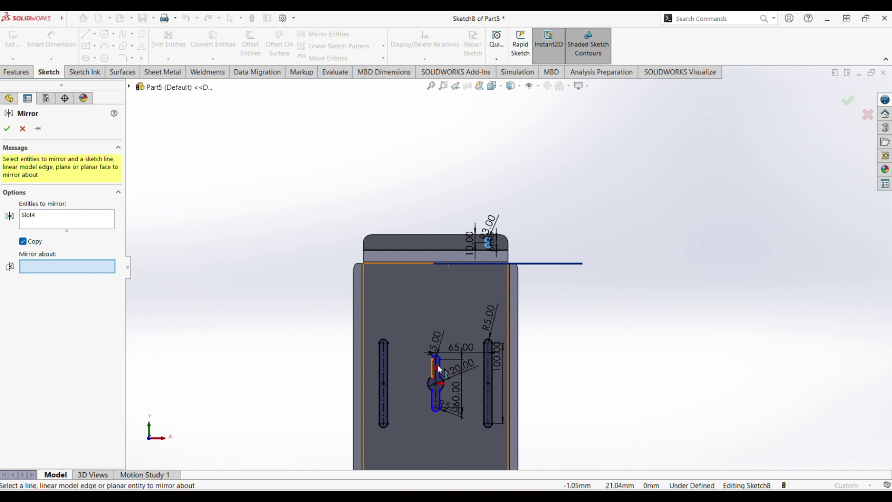
scroll(429, 381, down, 5)
click(455, 342)
scroll(405, 329, up, 5)
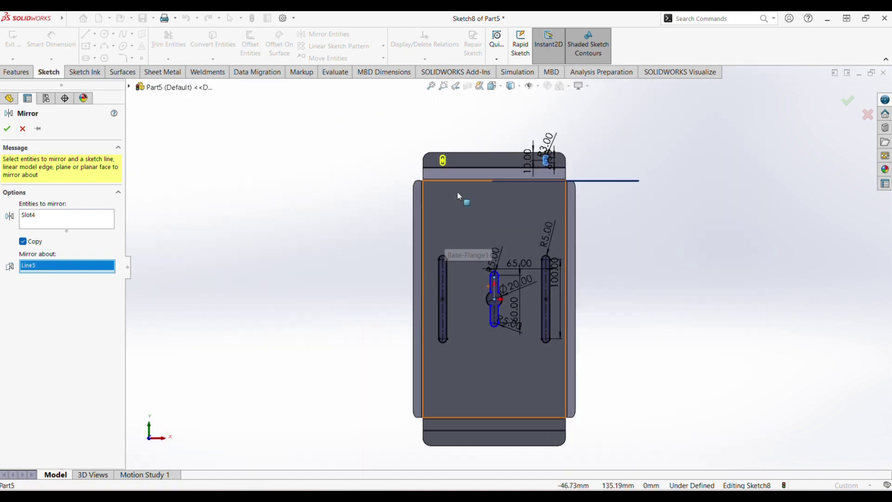
key(Return)
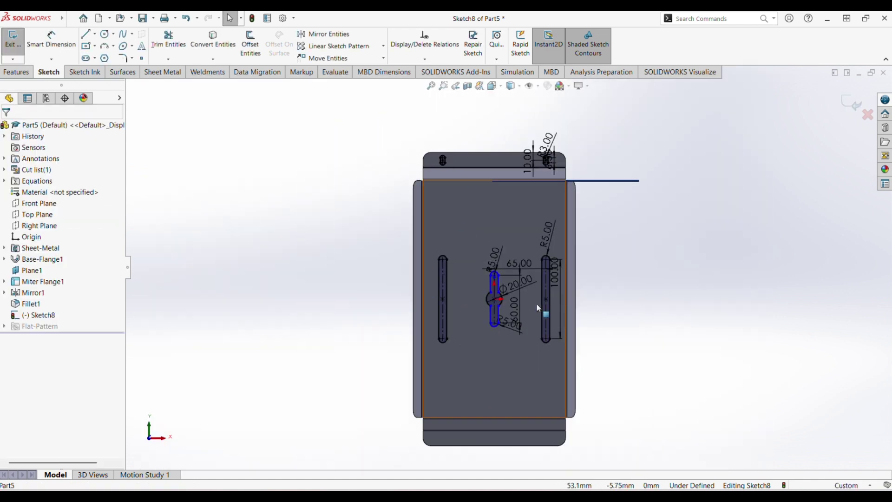
Step: Sketch a horizontal line about 19 mm long rightward from the origin and convert it to construction geometry
key(l)
scroll(511, 305, down, 5)
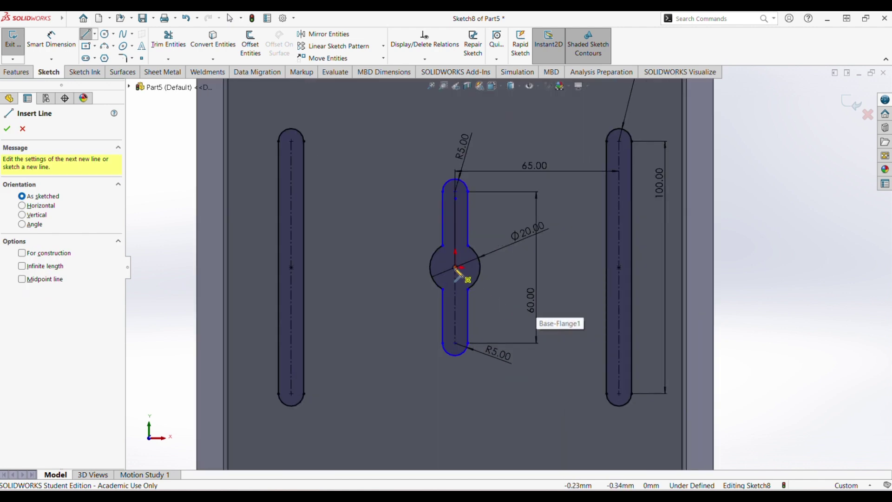
click(455, 268)
click(504, 267)
key(Escape)
click(499, 266)
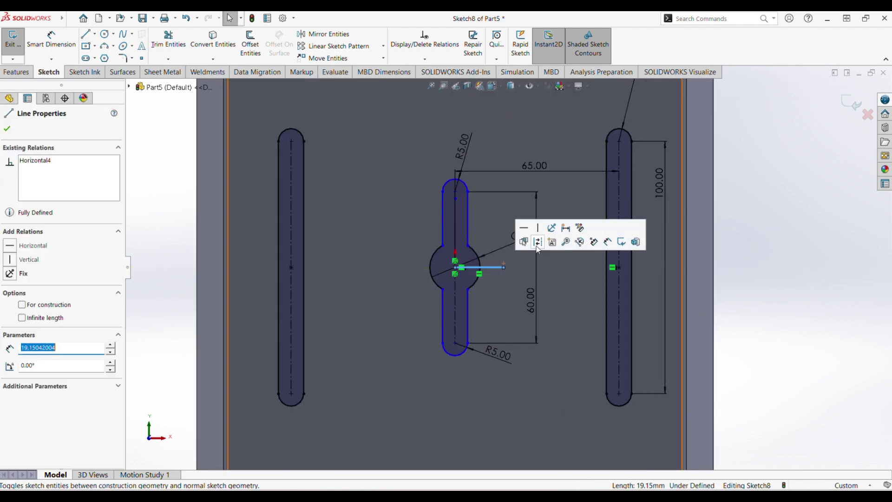
click(537, 249)
Step: Mirror copies of both upper flange slots about the horizontal construction line through the origin onto the lower flange
scroll(591, 247, up, 5)
scroll(617, 271, down, 2)
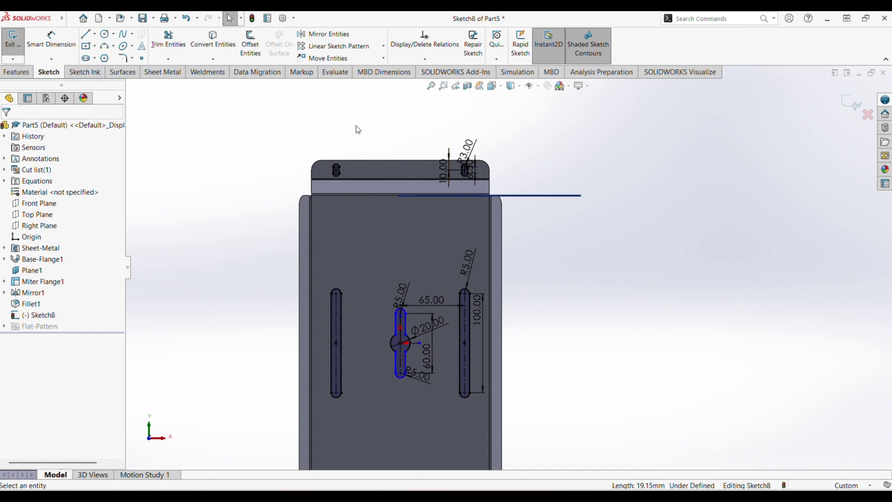
click(325, 34)
scroll(478, 149, down, 6)
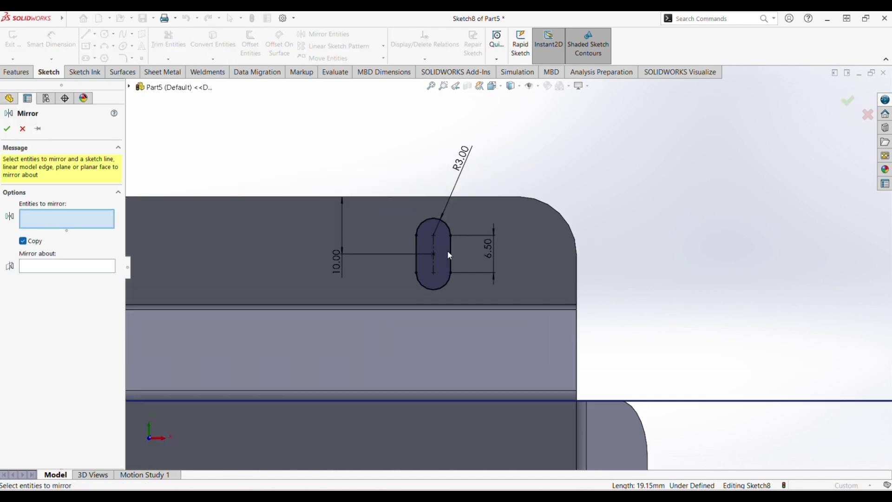
scroll(448, 255, down, 2)
click(459, 229)
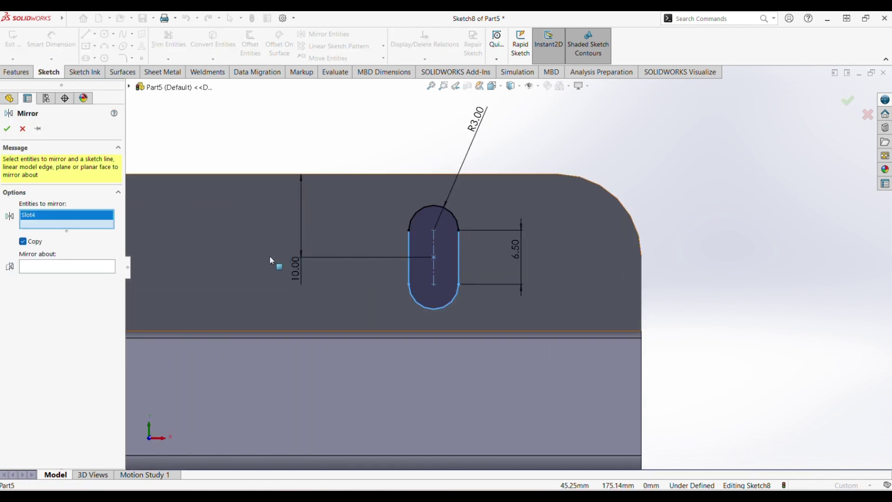
scroll(275, 261, up, 4)
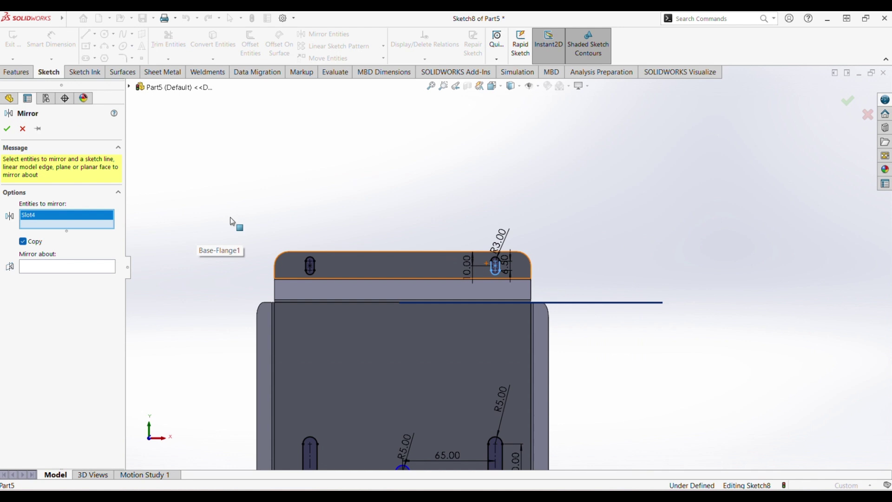
click(314, 266)
scroll(403, 303, up, 4)
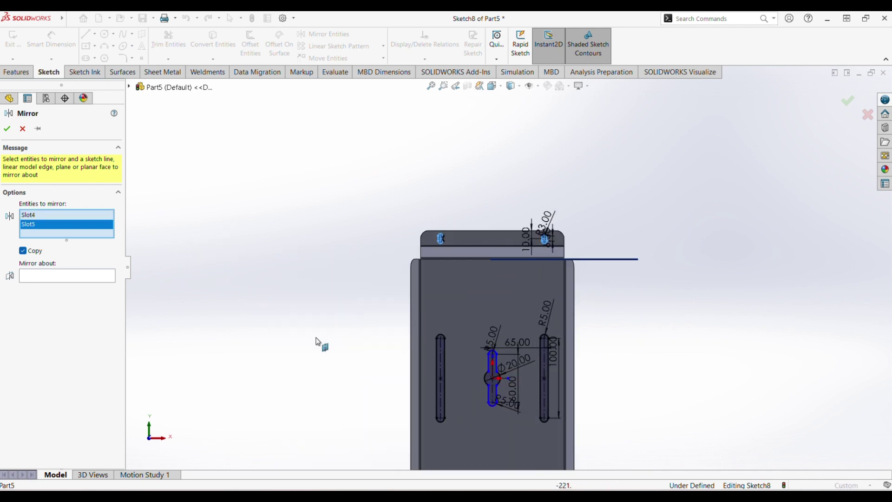
click(88, 279)
scroll(511, 349, down, 3)
click(488, 213)
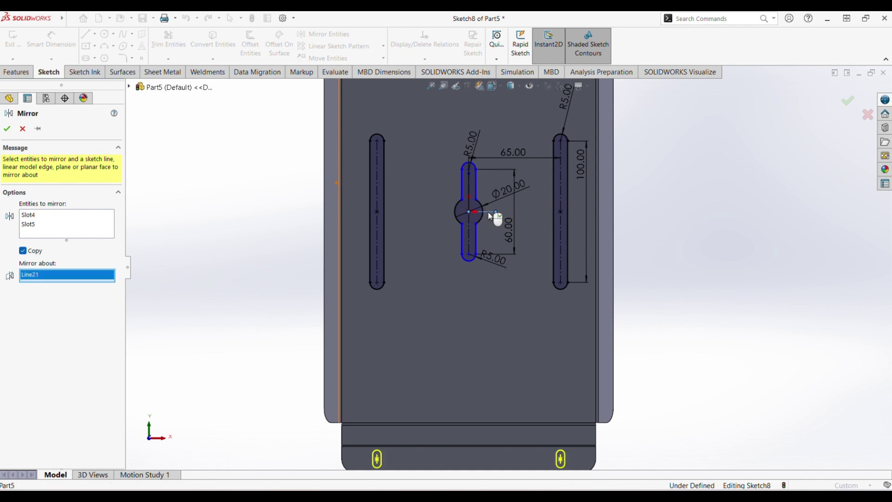
scroll(511, 268, up, 3)
click(7, 129)
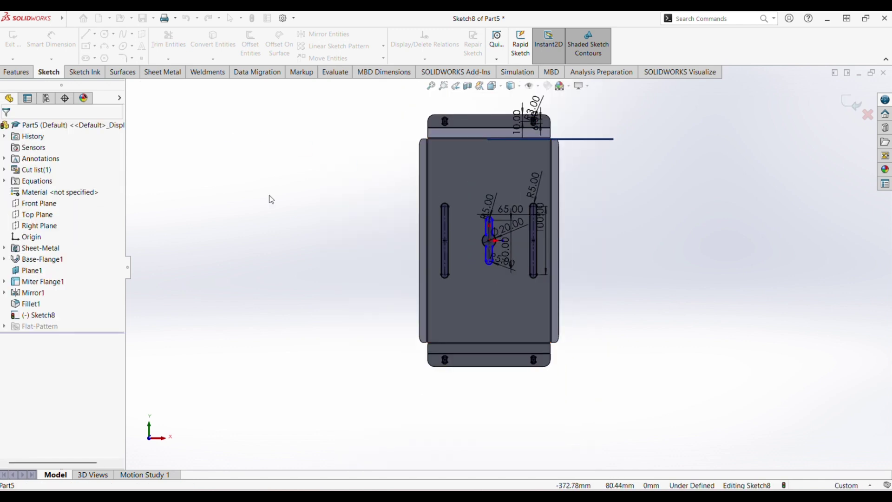
Step: Cut all sketched slots and the central hole-and-slot profile through the plate with an Extruded Cut set to Through All
scroll(610, 224, up, 3)
scroll(515, 312, down, 3)
scroll(408, 268, up, 1)
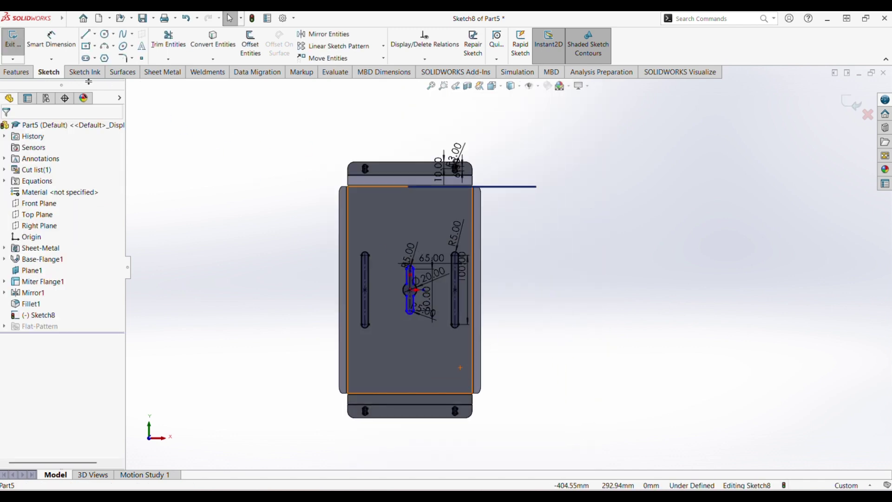
scroll(514, 273, down, 2)
scroll(463, 276, up, 1)
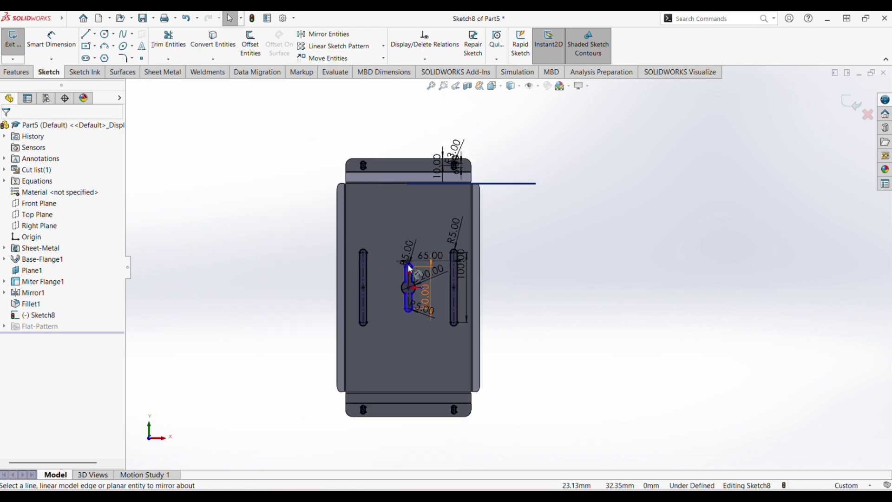
scroll(393, 264, down, 2)
click(17, 73)
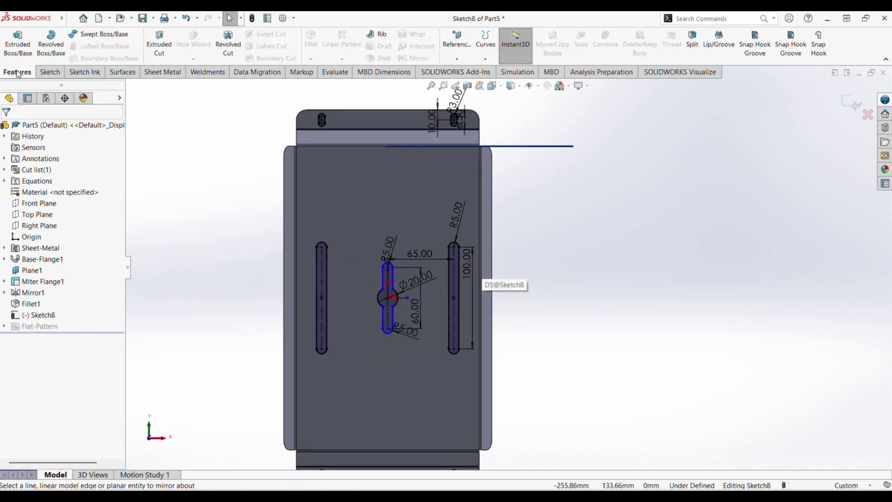
click(159, 43)
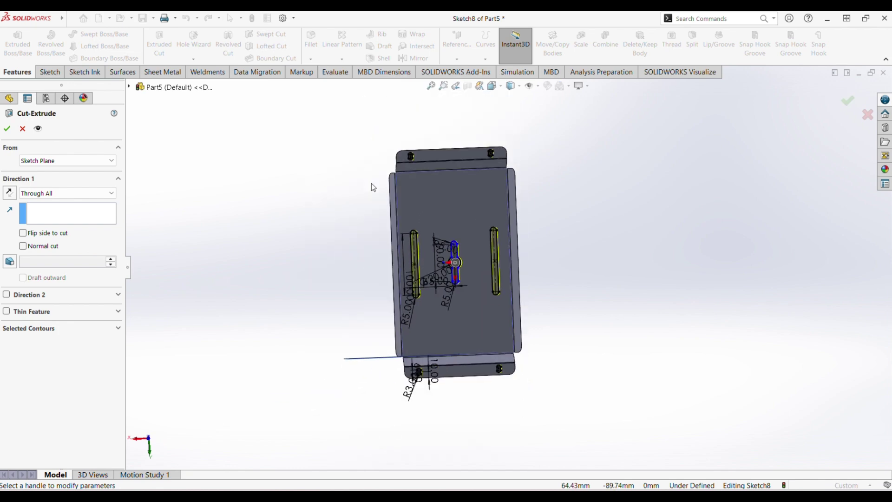
click(55, 195)
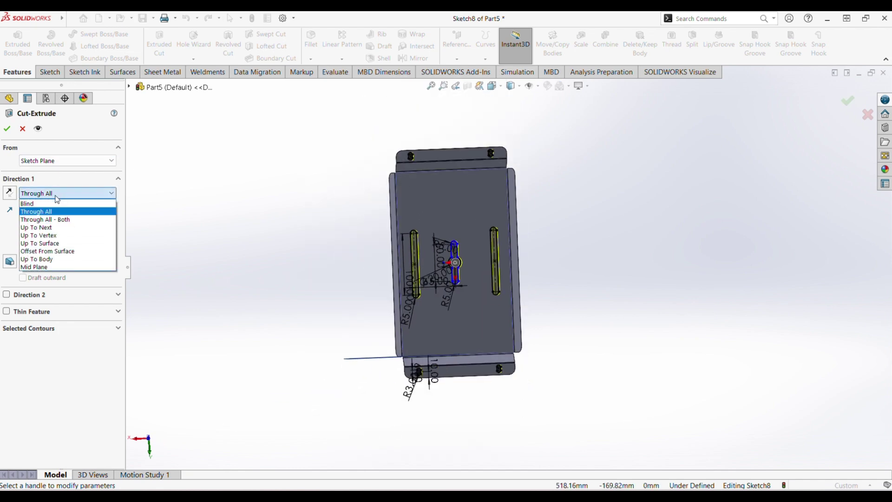
click(38, 211)
click(8, 128)
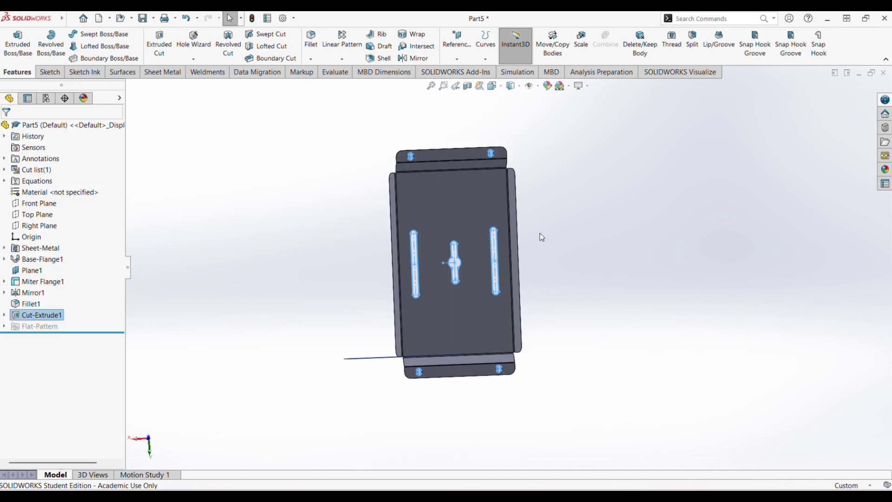
Step: Flatten the sheet metal part and orient the view square to the flat pattern
middle_drag(537, 235, 439, 171)
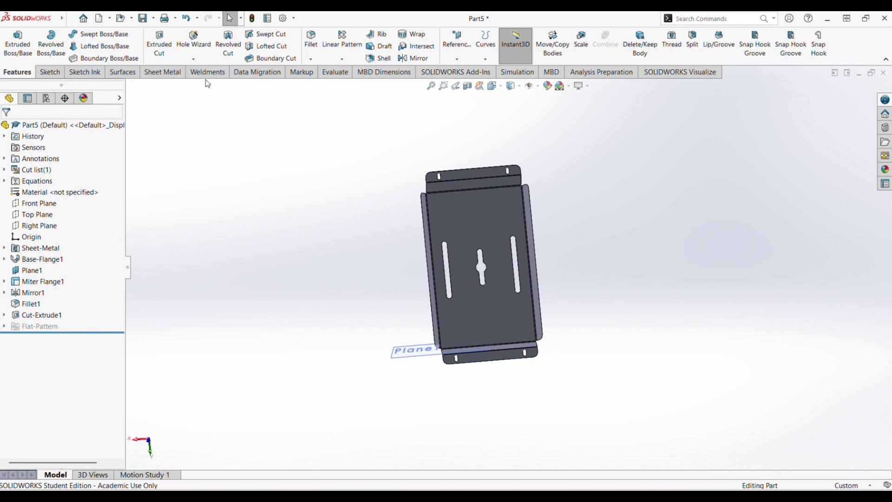
click(168, 72)
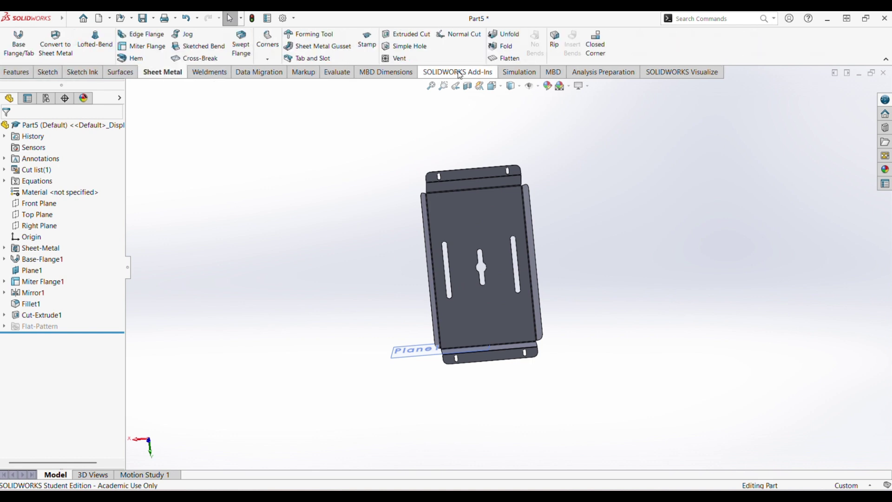
click(505, 59)
scroll(530, 228, up, 3)
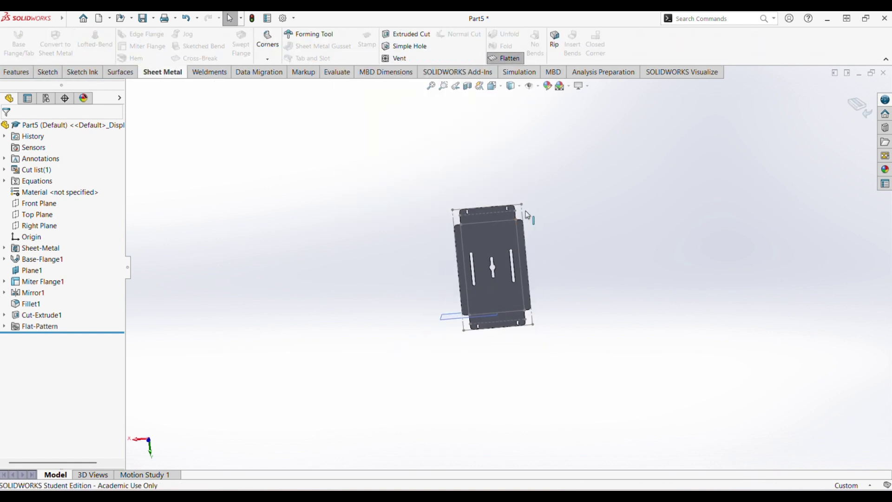
scroll(531, 229, down, 4)
scroll(440, 352, down, 4)
scroll(440, 352, up, 5)
scroll(524, 348, down, 2)
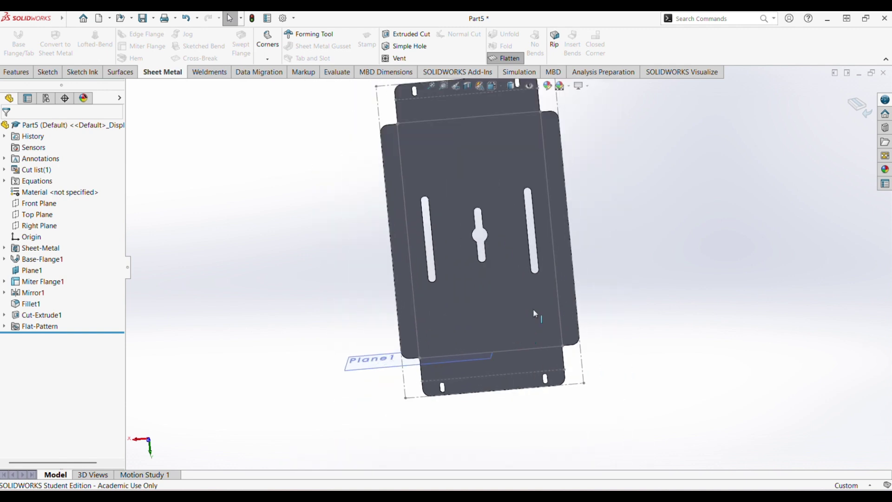
scroll(534, 313, up, 2)
scroll(527, 334, down, 1)
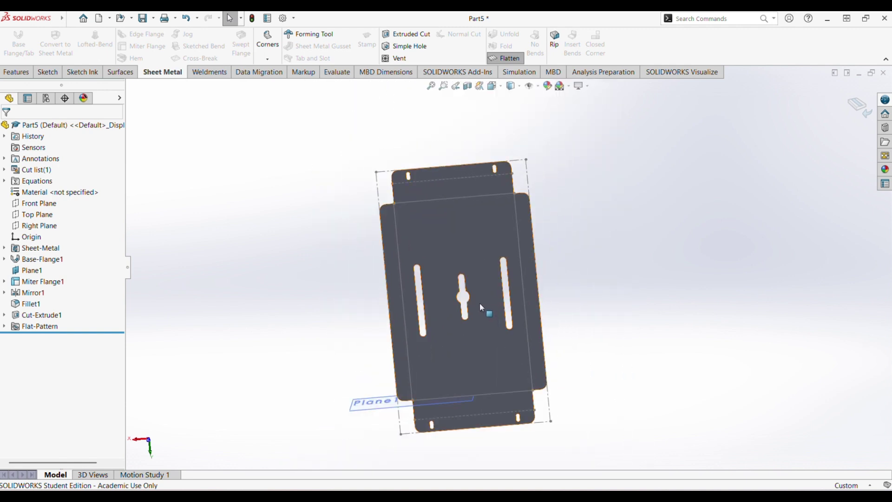
key(space)
click(583, 370)
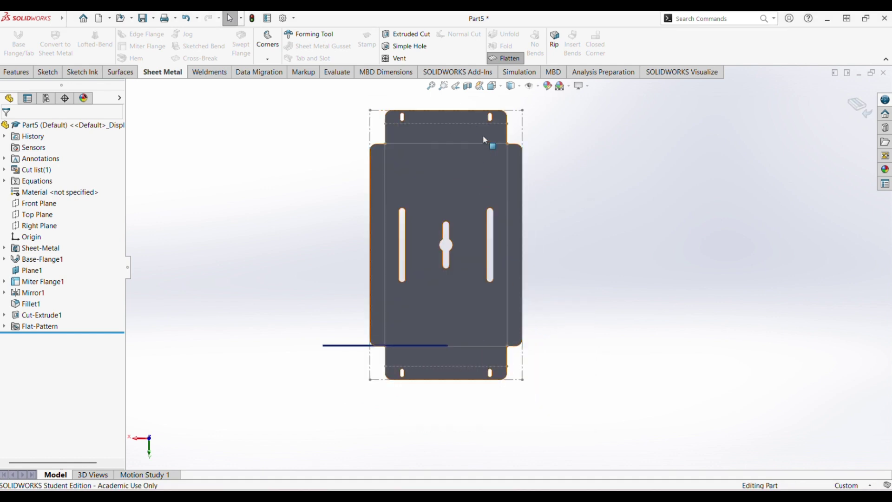
Step: Export the flat pattern in Dxf format as Flat pattern - Part5.DXF, using the Sheet metal option with only Geometry included
click(154, 19)
click(171, 49)
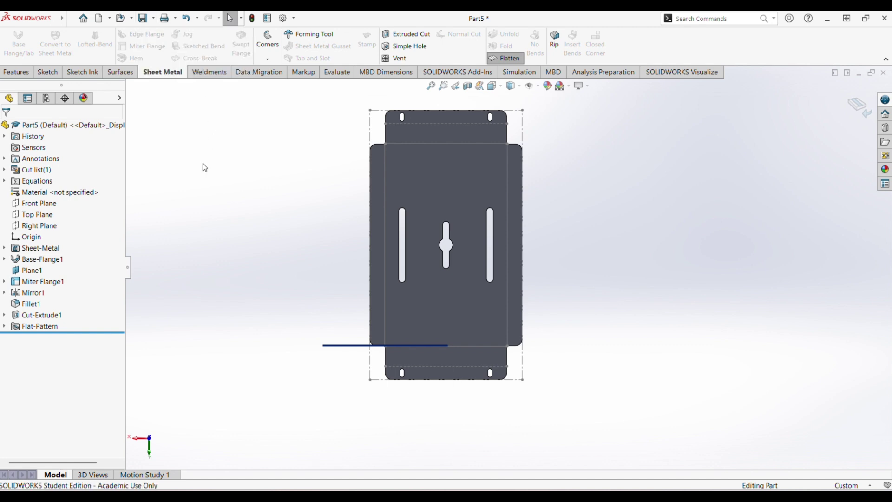
click(145, 170)
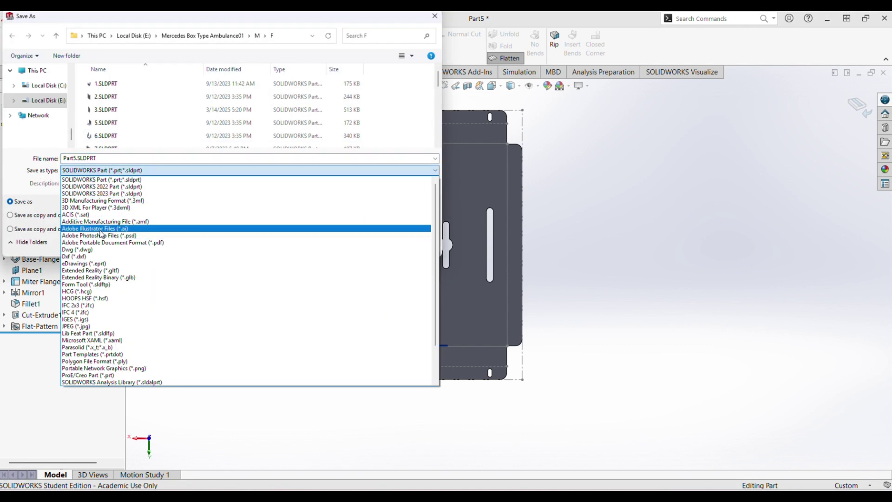
click(83, 257)
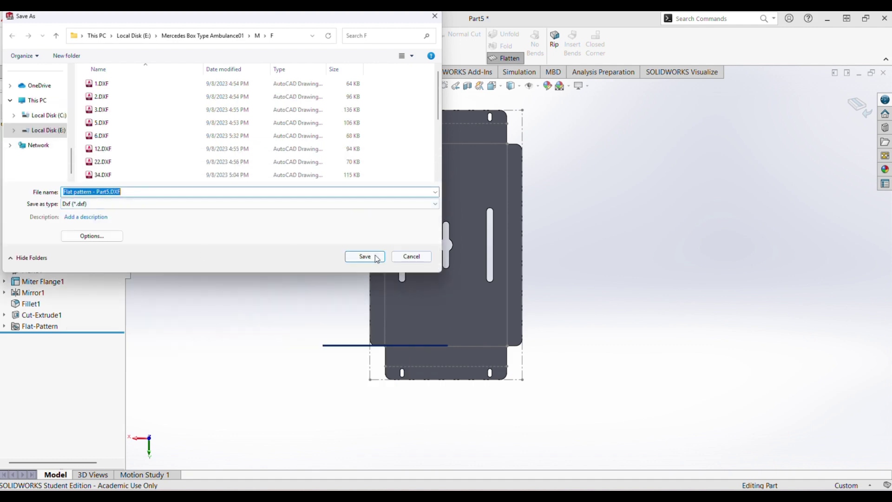
click(365, 257)
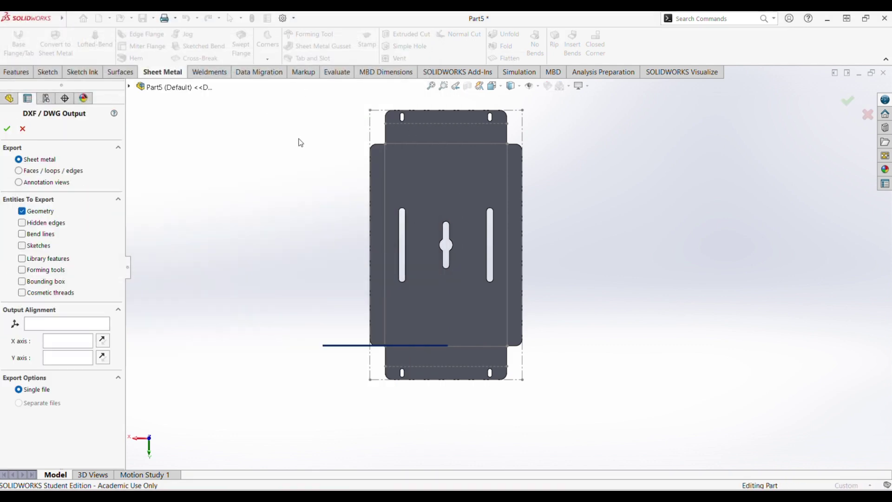
click(11, 131)
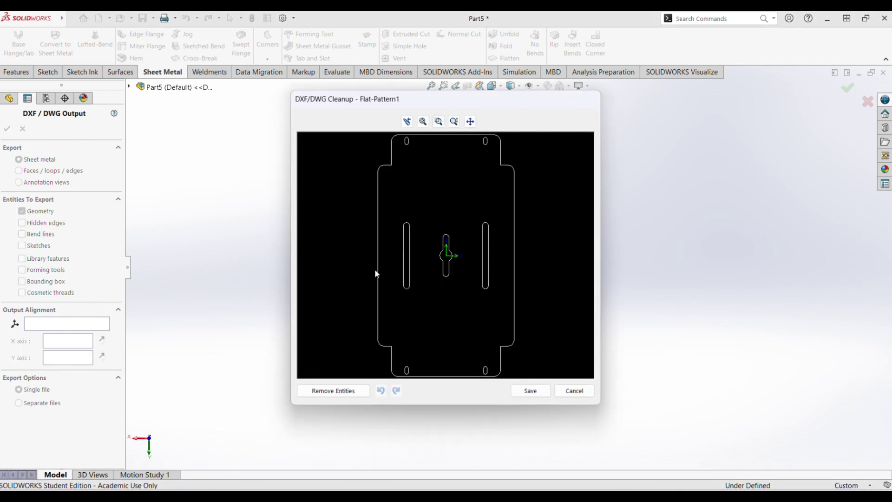